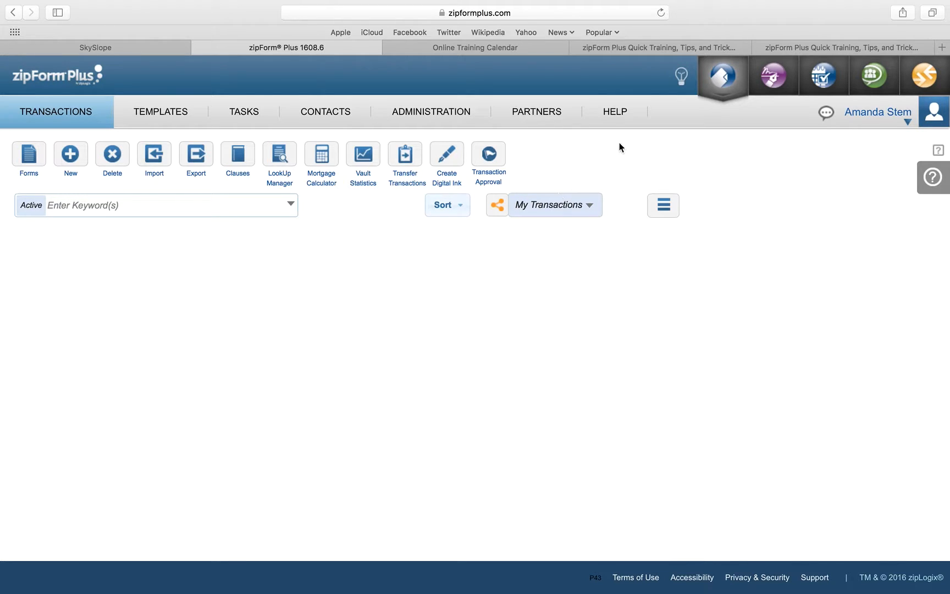
Step: Check the Online Training Calendar, open the How-To Videos YouTube playlist, and return to zipForm Plus
mouse_move(615, 111)
click(495, 49)
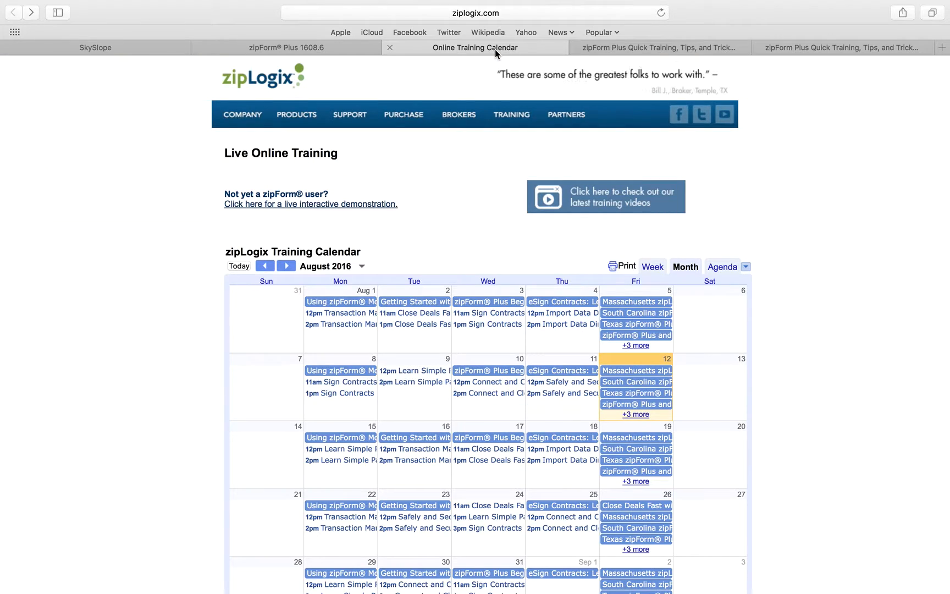
click(340, 48)
mouse_move(615, 113)
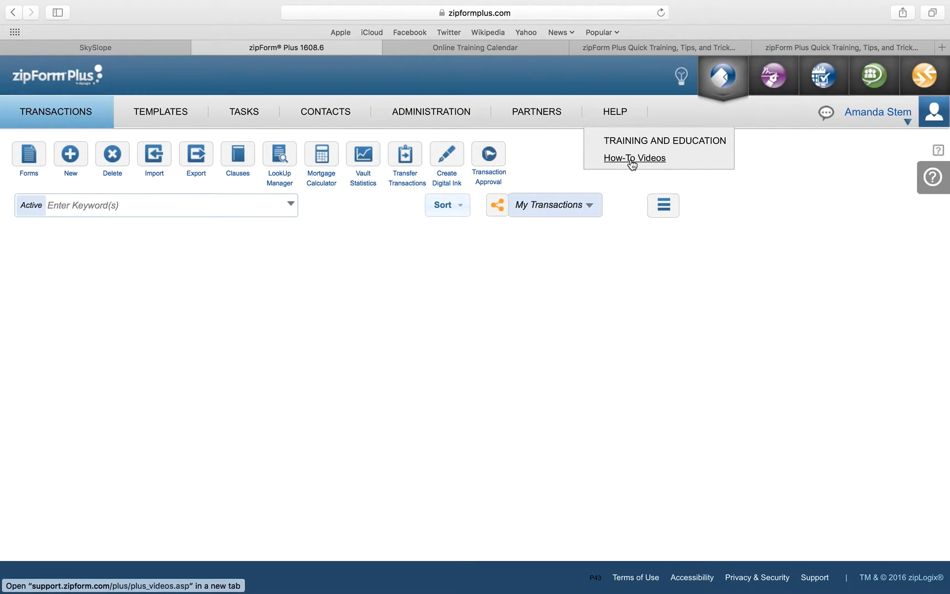
click(633, 159)
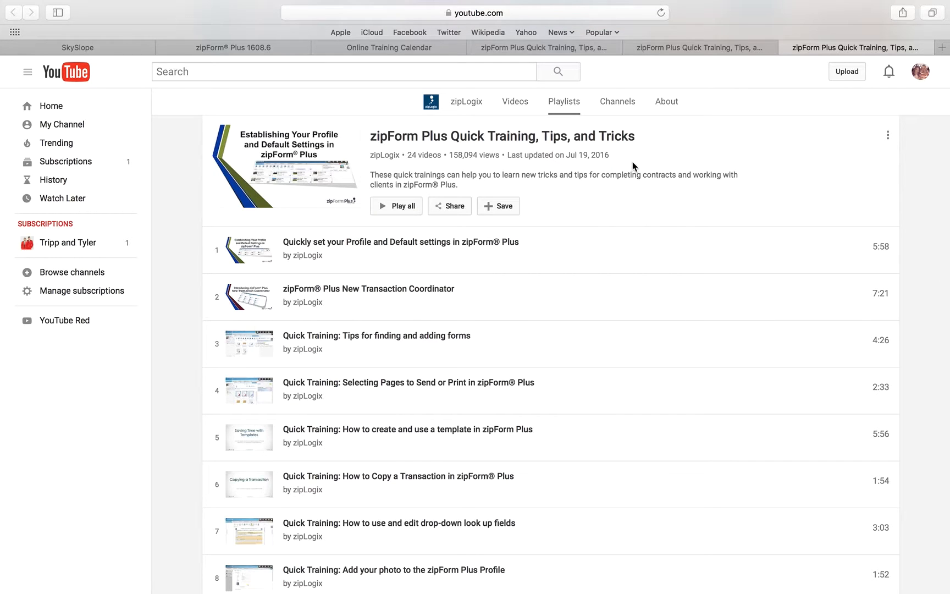
click(281, 49)
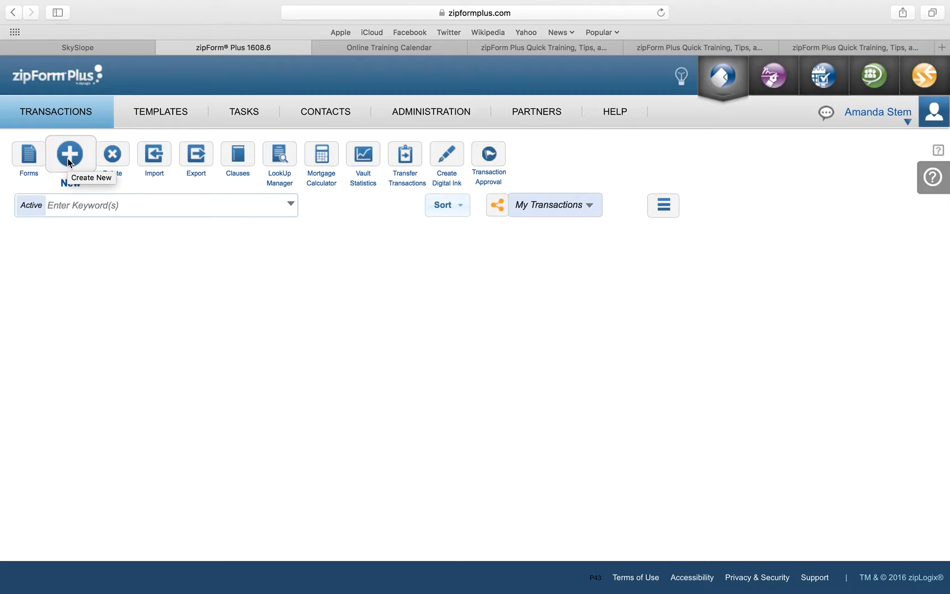
Step: Start a new transaction named '123 Main Street, Anytown, NJ 01234' as a Residential Listing
click(68, 158)
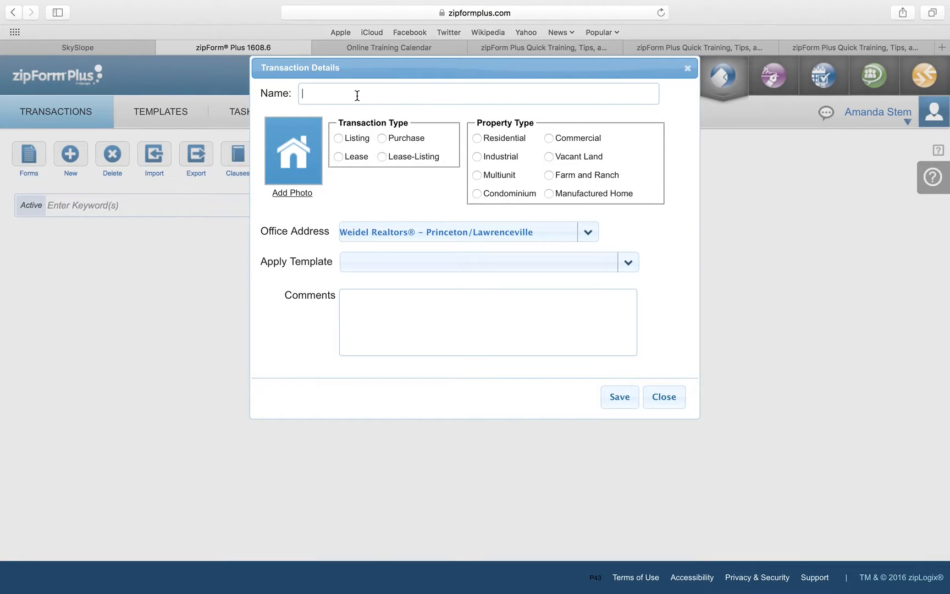
text(123 Main Street,)
text(Anytown, NJ 01234)
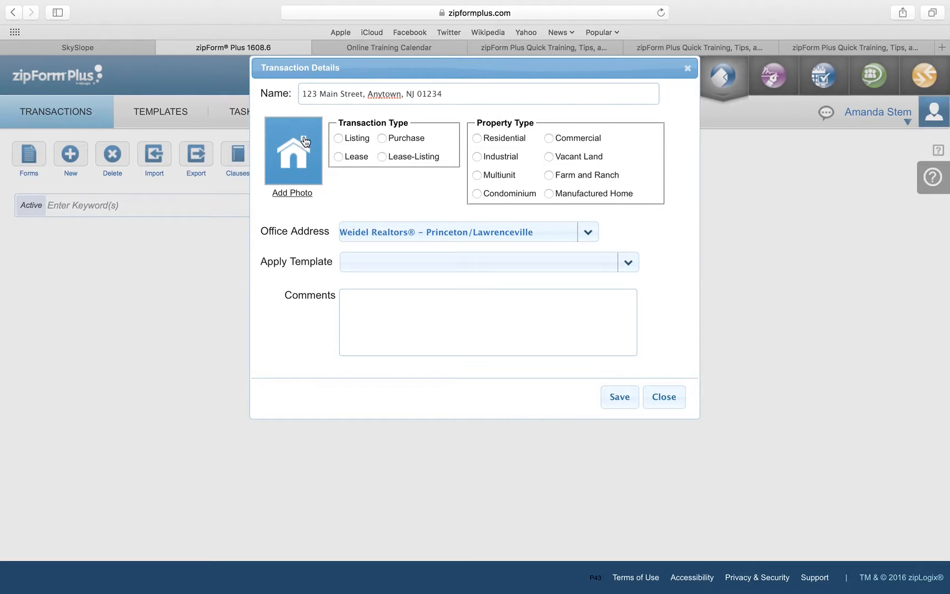
click(339, 136)
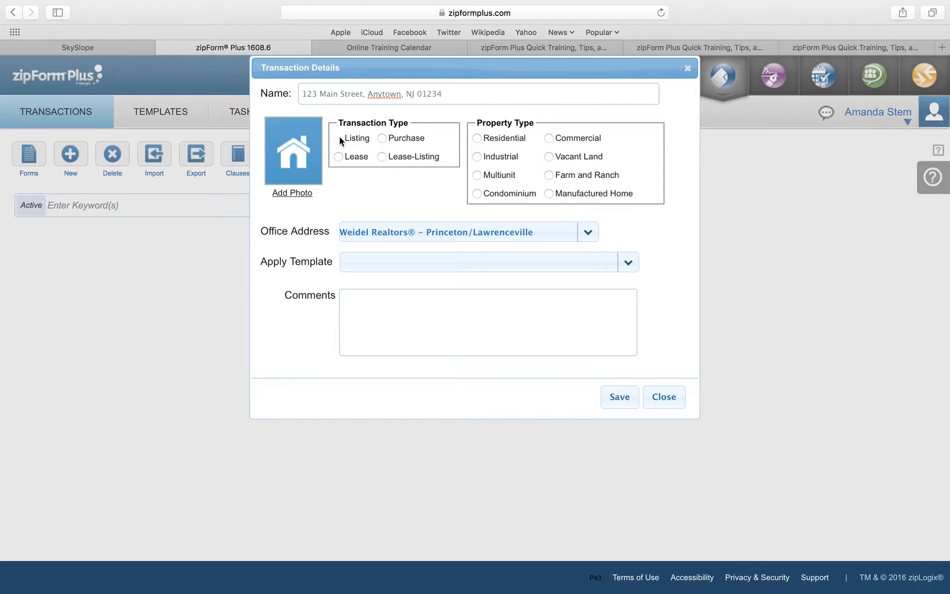
click(477, 138)
Step: Assign the Corporate office and [Global] – NJ Listing Documents template, then save the transaction
click(588, 237)
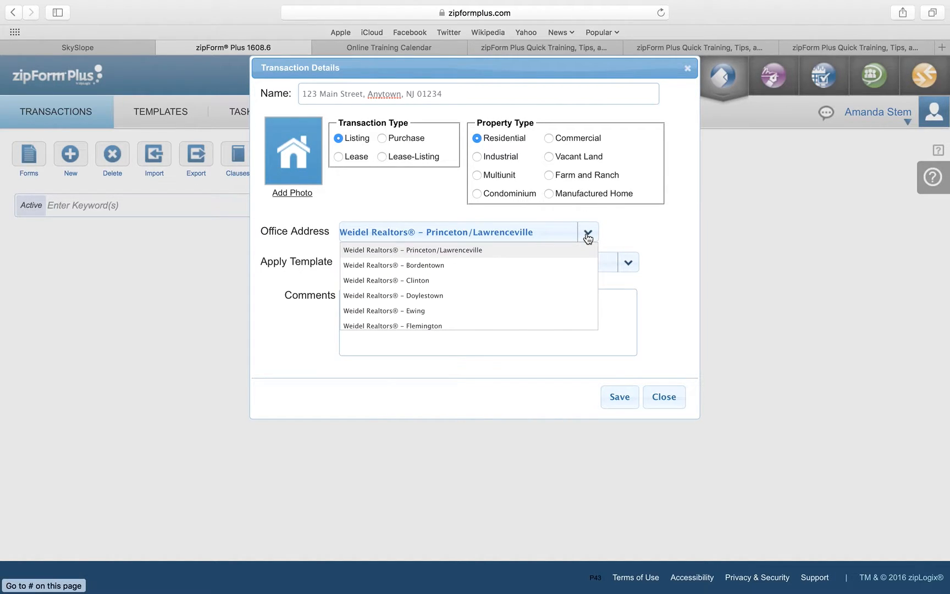
scroll(505, 293, down, 5)
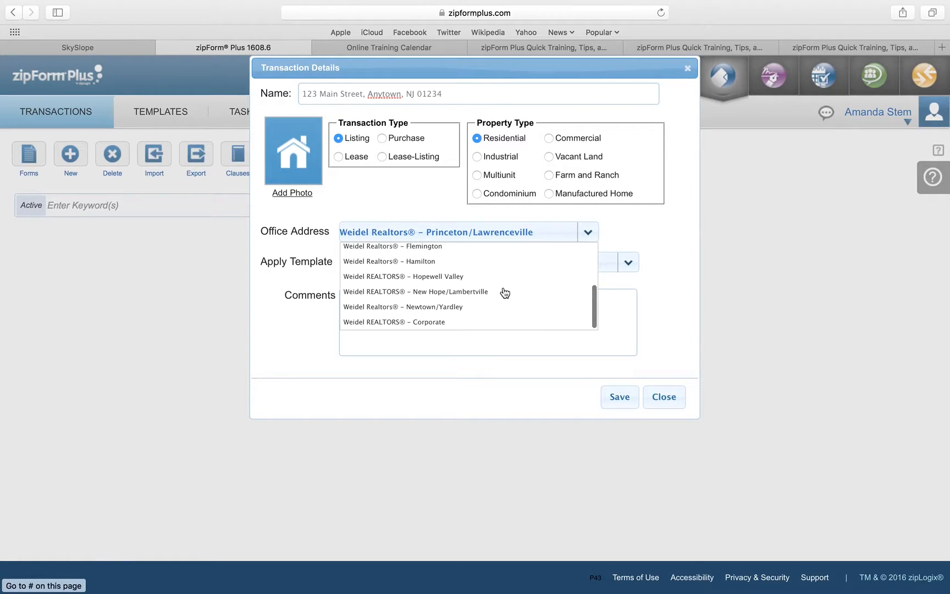
click(490, 323)
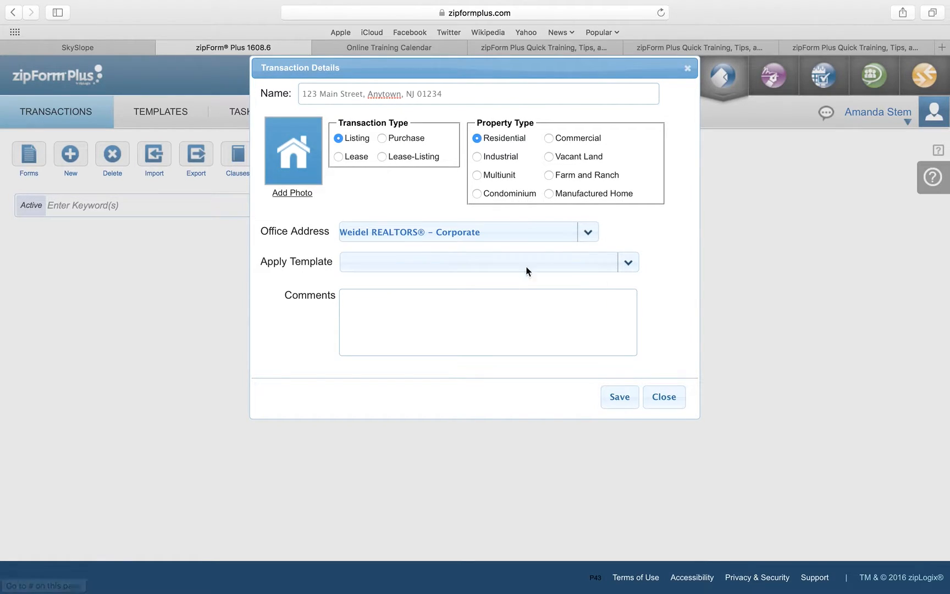
click(630, 266)
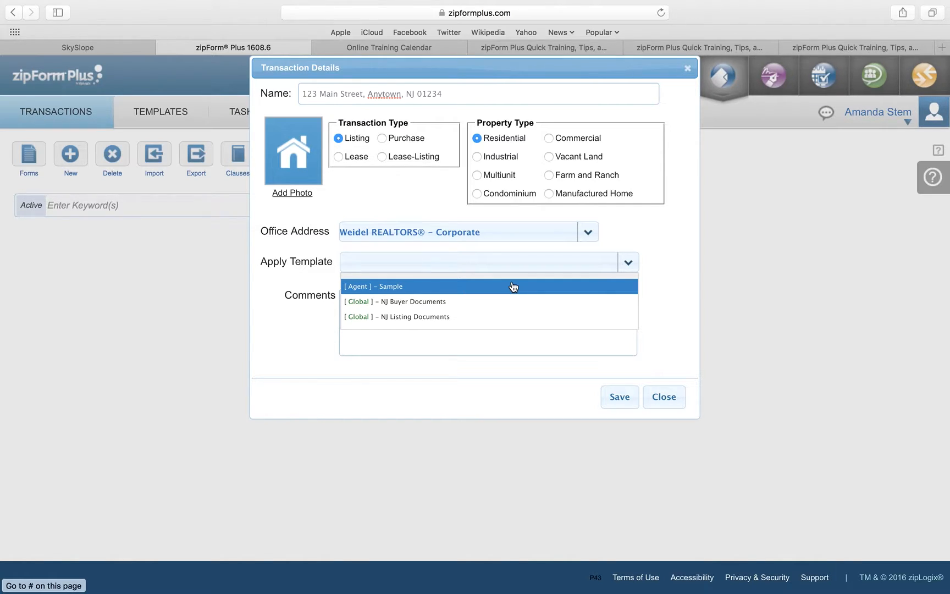
click(449, 319)
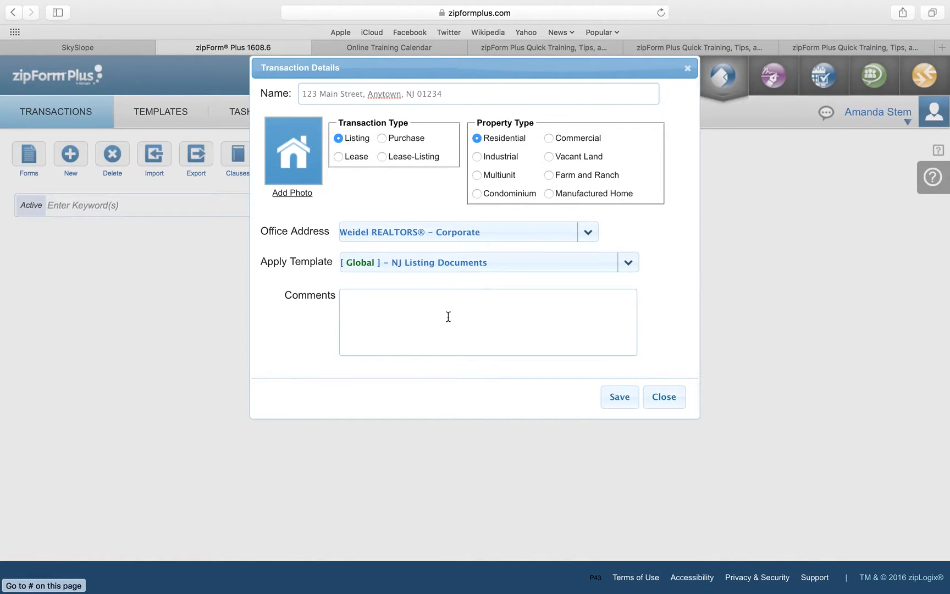
click(623, 397)
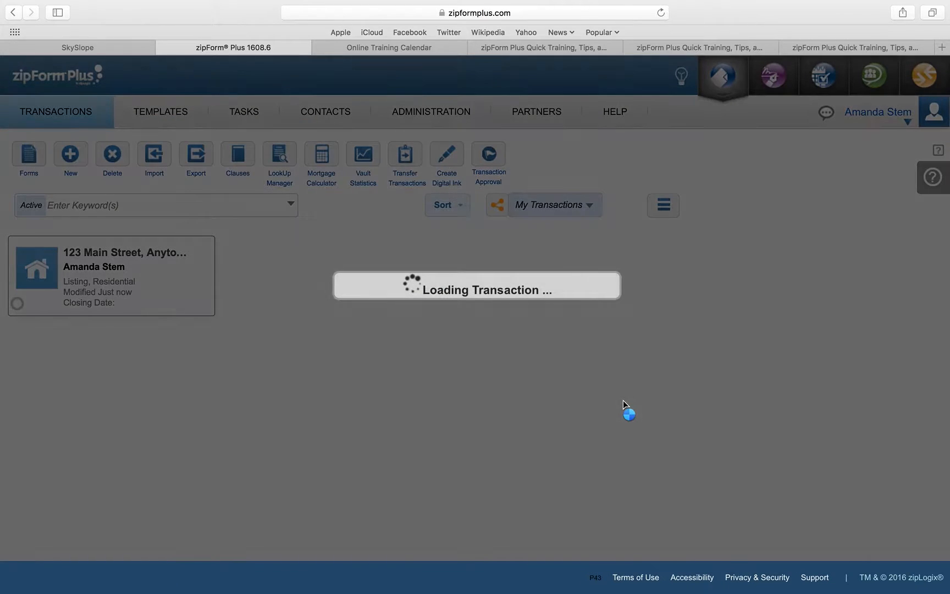
Step: Scroll through the Documents grid and All Forms list to review the template's forms
scroll(621, 406, down, 3)
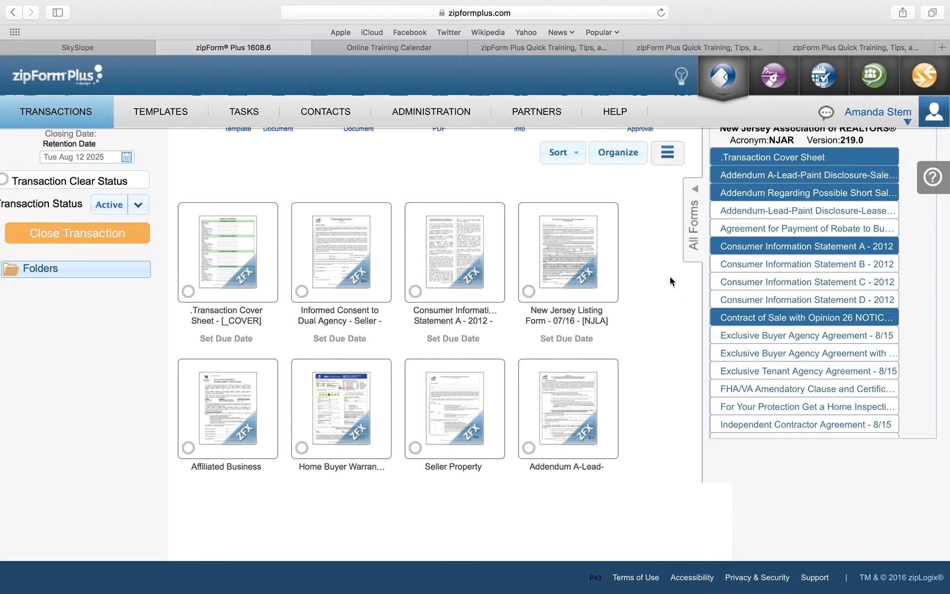
scroll(923, 270, down, 2)
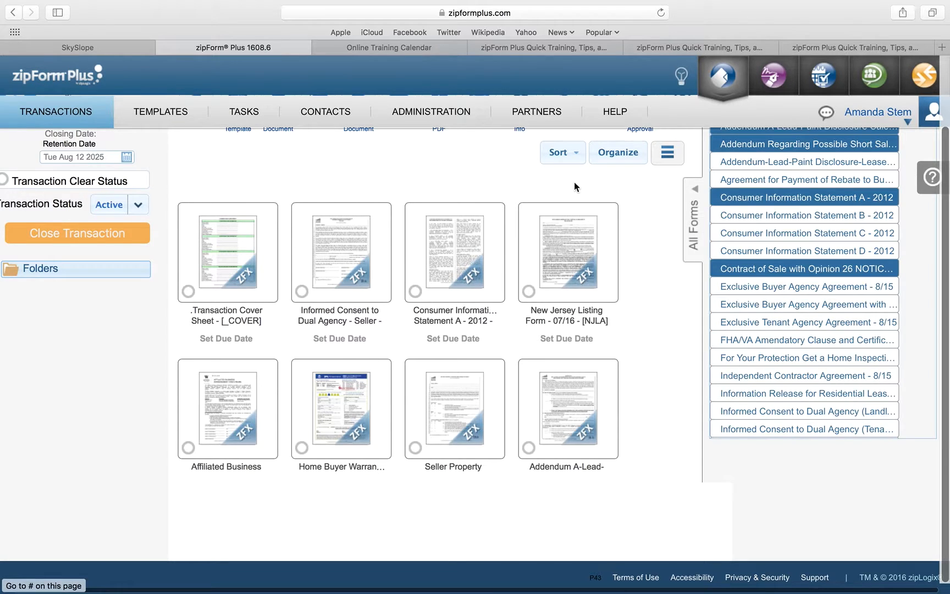
scroll(583, 183, up, 3)
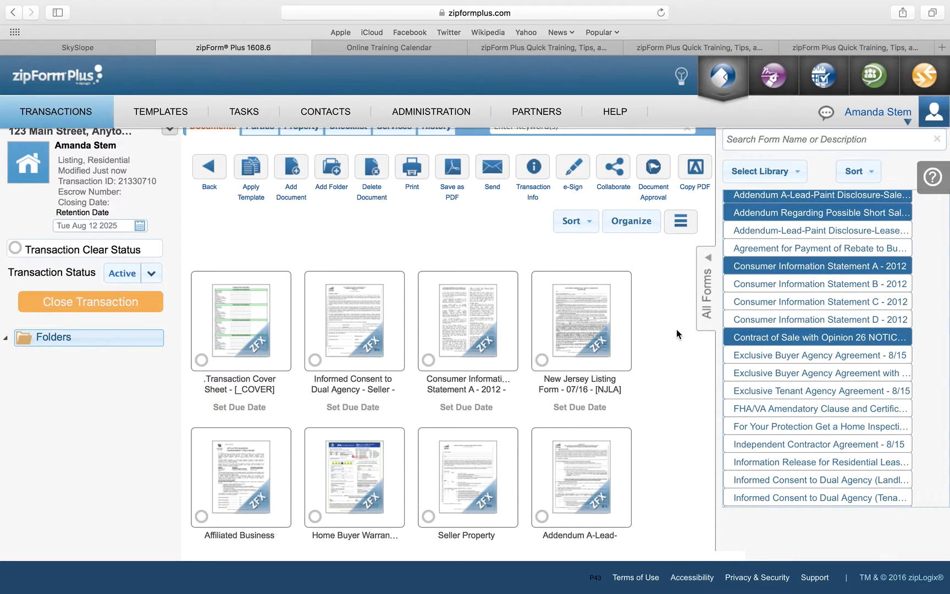
scroll(676, 329, down, 3)
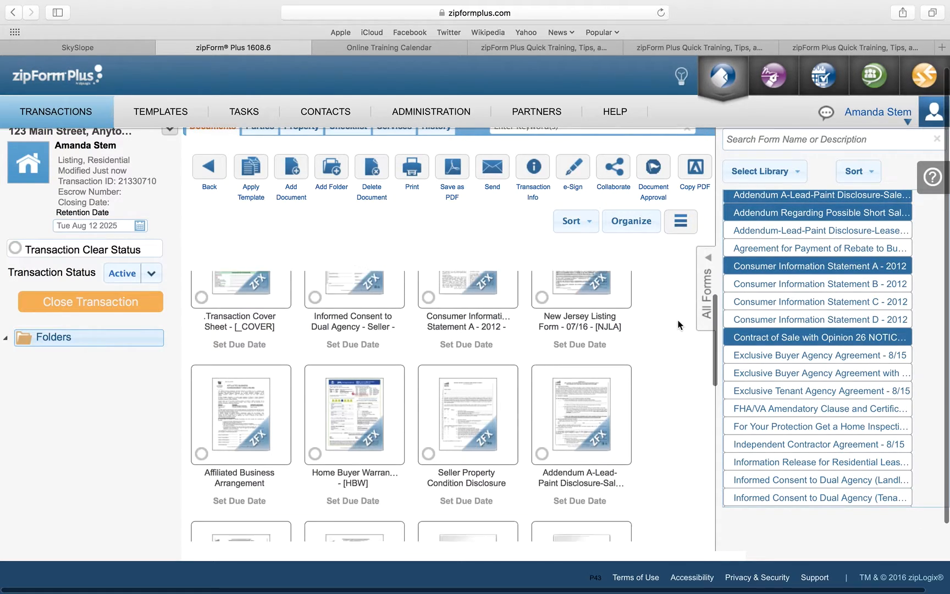
scroll(674, 448, down, 5)
scroll(674, 449, down, 3)
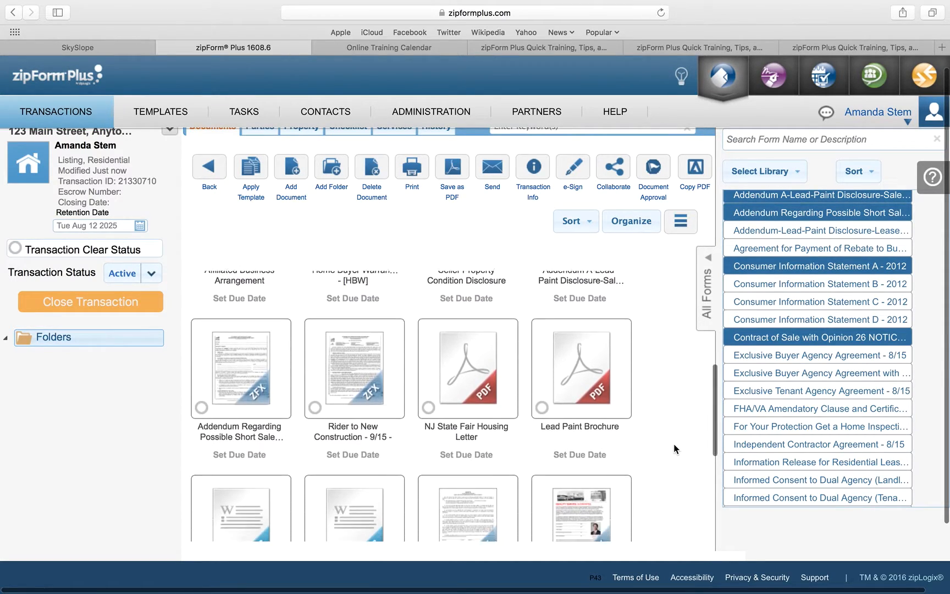
scroll(673, 447, right, 1)
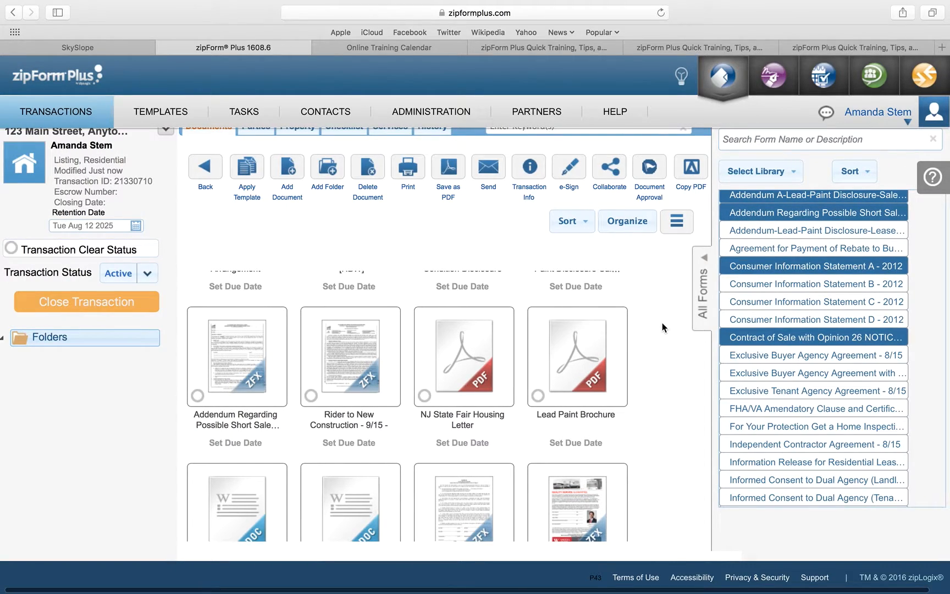
scroll(662, 328, down, 2)
scroll(662, 322, down, 5)
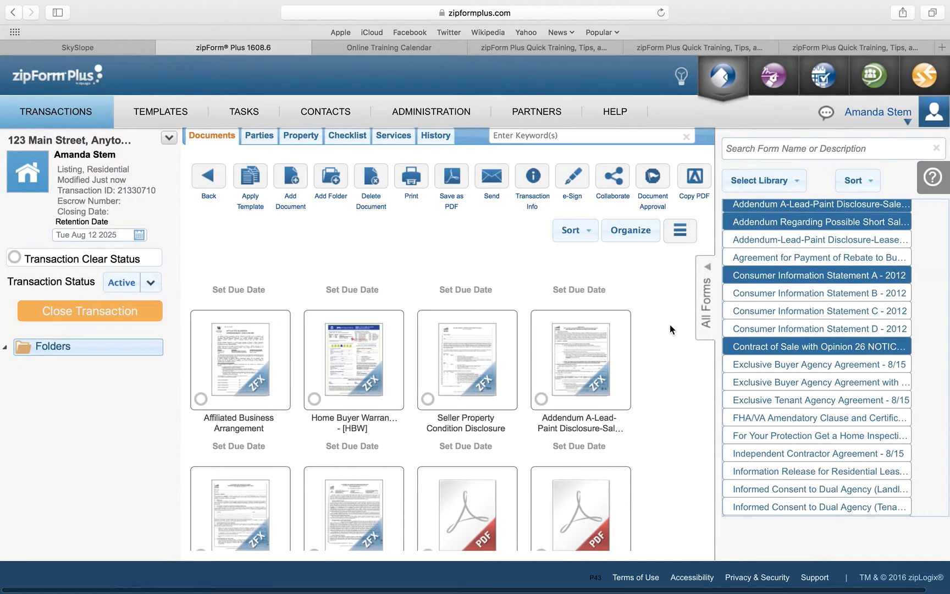
Step: Collapse the All Forms panel and scroll through the transaction's document grid
click(707, 295)
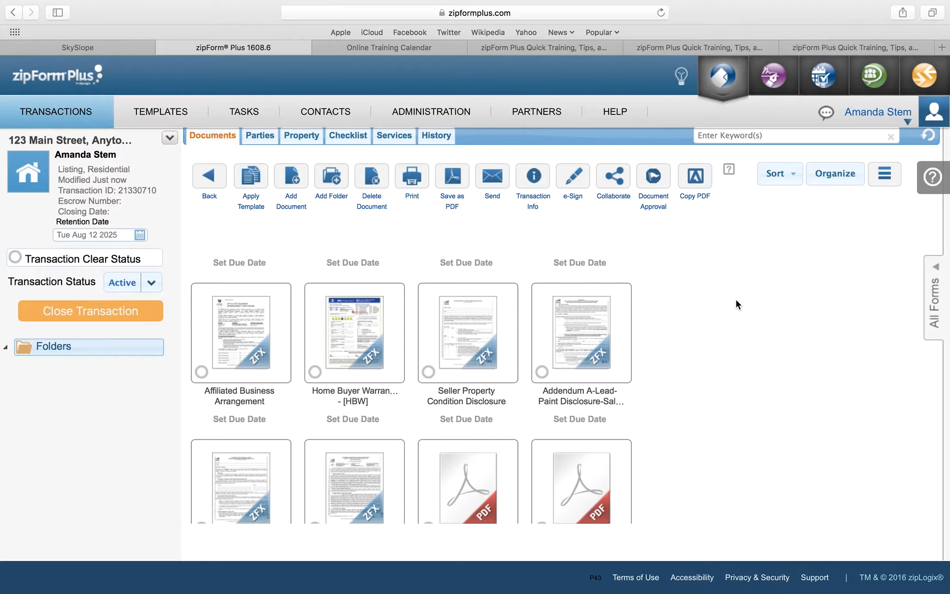
scroll(736, 300, down, 1)
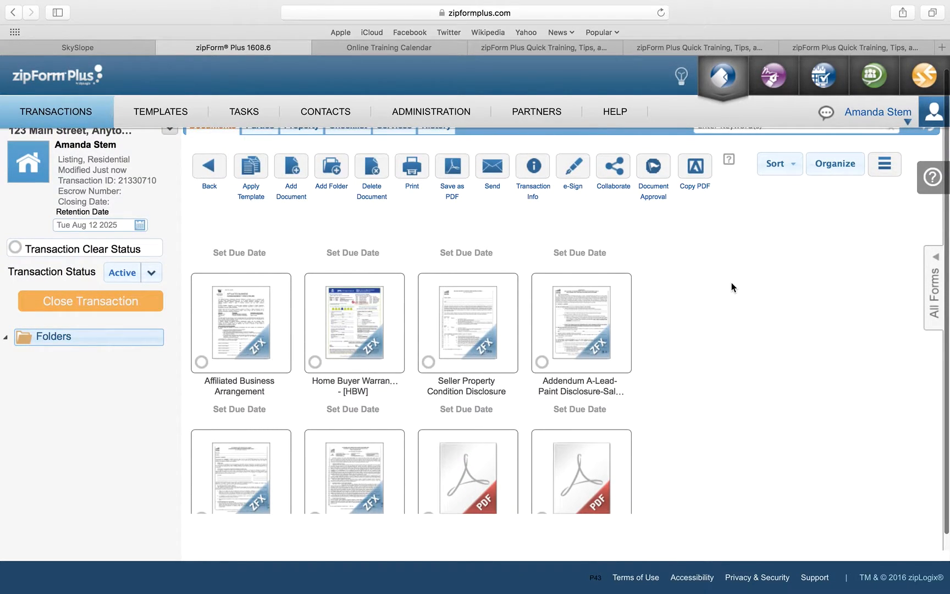
scroll(731, 283, up, 1)
scroll(251, 379, down, 5)
scroll(263, 367, down, 5)
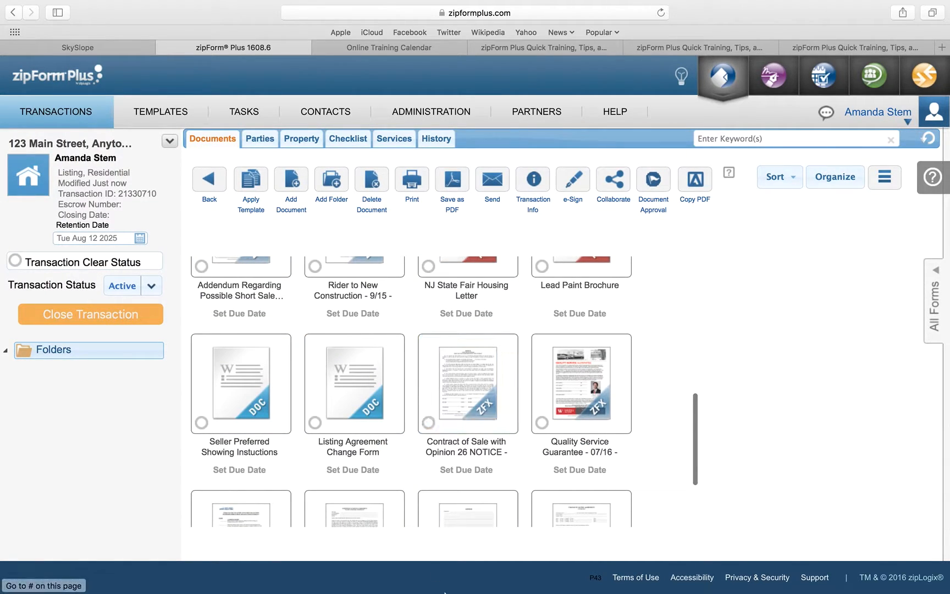
mouse_move(445, 591)
scroll(847, 336, down, 1)
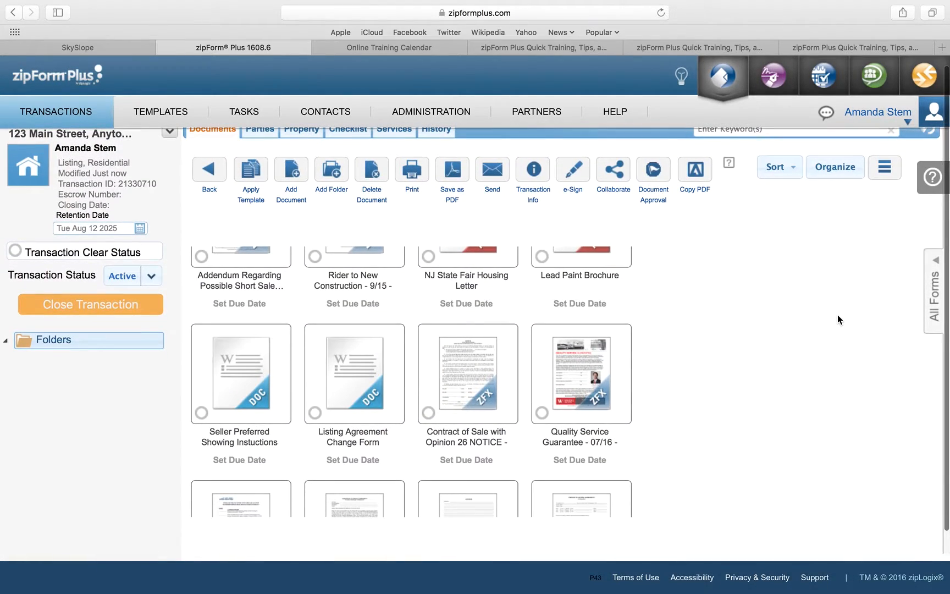
scroll(768, 257, up, 1)
scroll(769, 258, down, 4)
scroll(768, 258, up, 4)
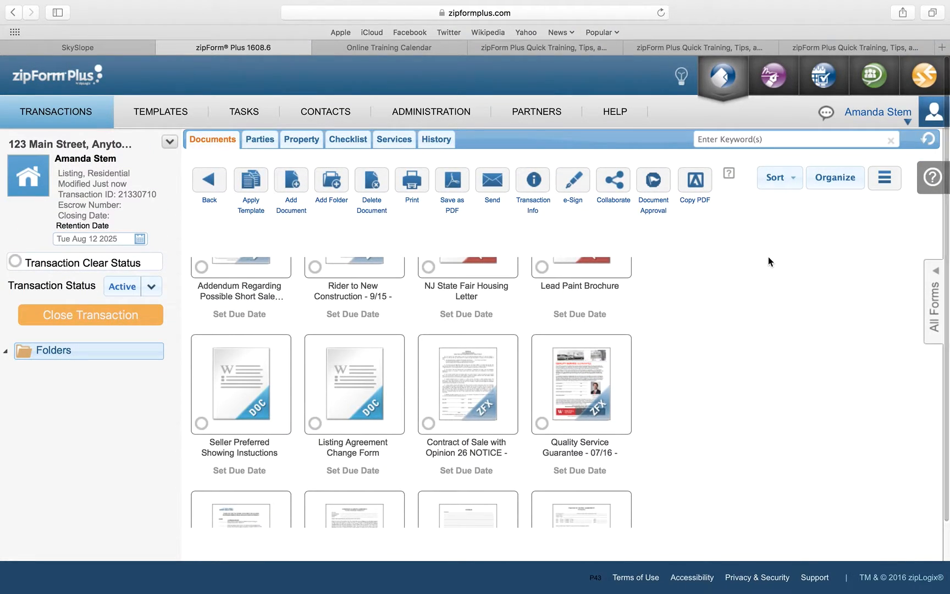
Step: Dismiss the browser's page context menu and scroll down the document grid
right_click(711, 312)
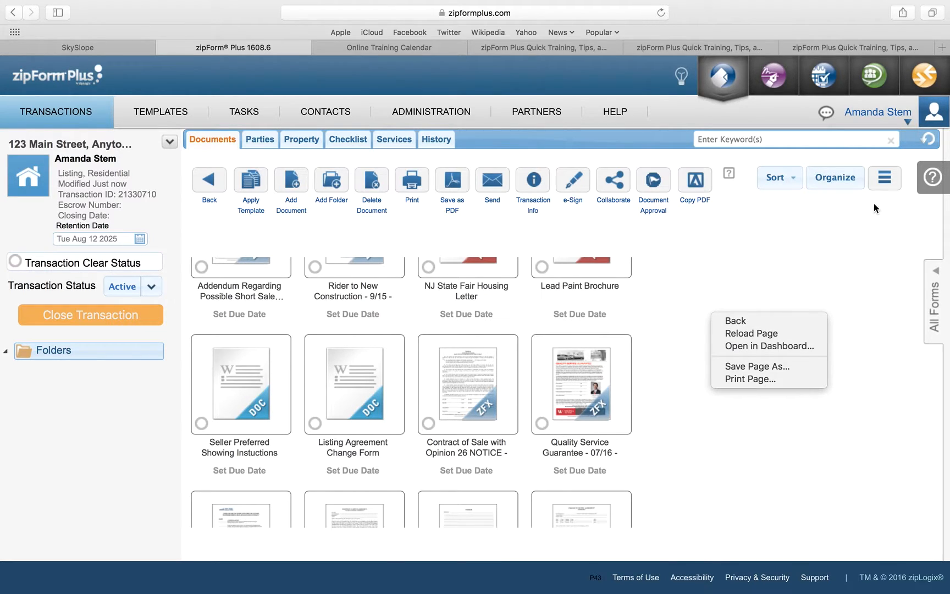
key(Up)
key(Up)
key(Up)
key(Up)
key(Up)
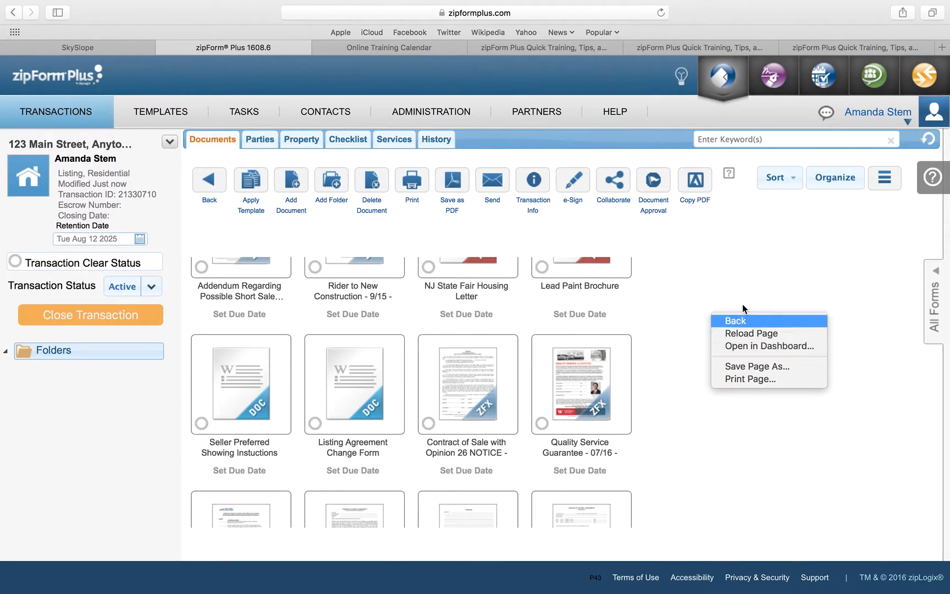
key(Return)
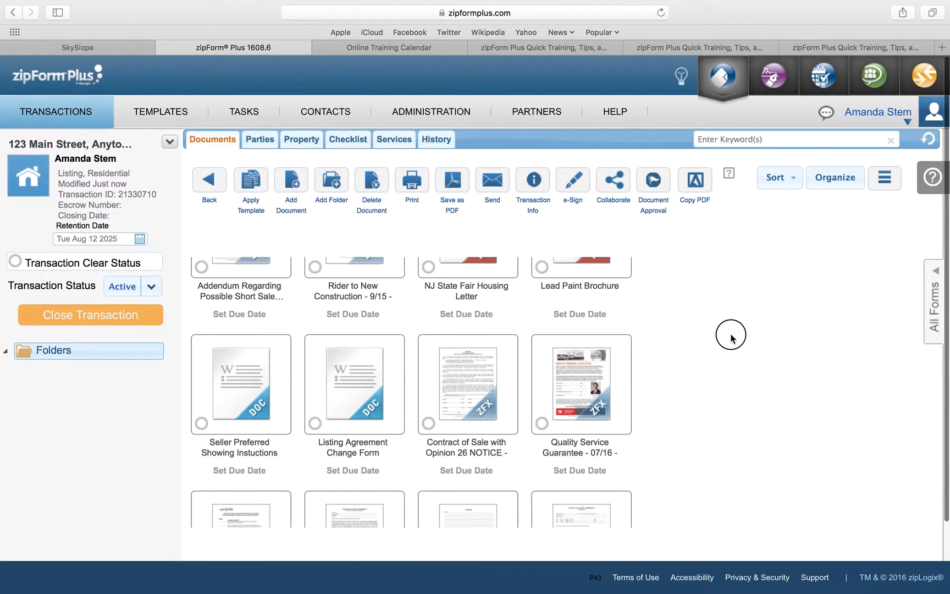
scroll(732, 337, down, 3)
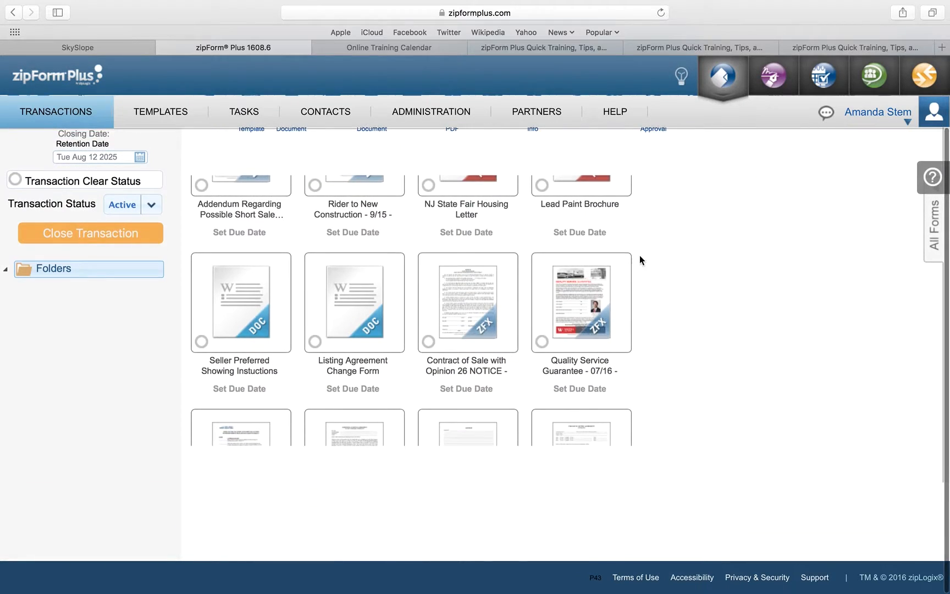
scroll(663, 263, down, 5)
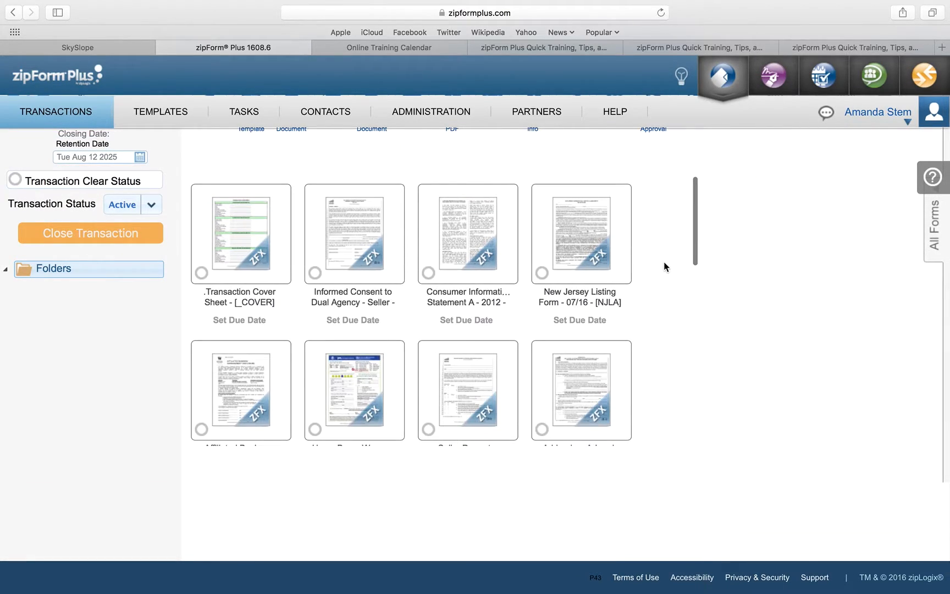
Step: Open the Transaction Cover Sheet form for editing
click(223, 216)
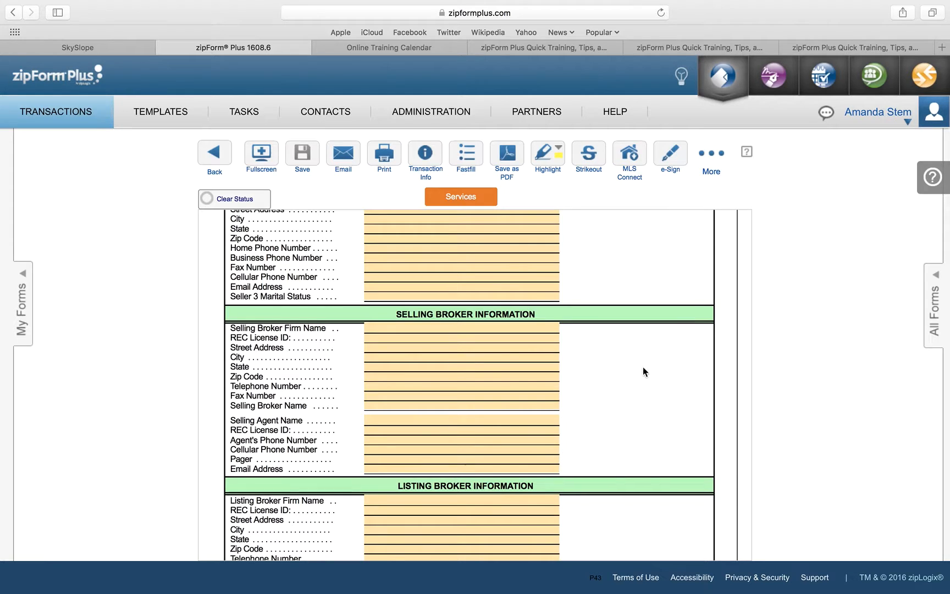
scroll(617, 357, down, 1)
scroll(617, 357, down, 1)
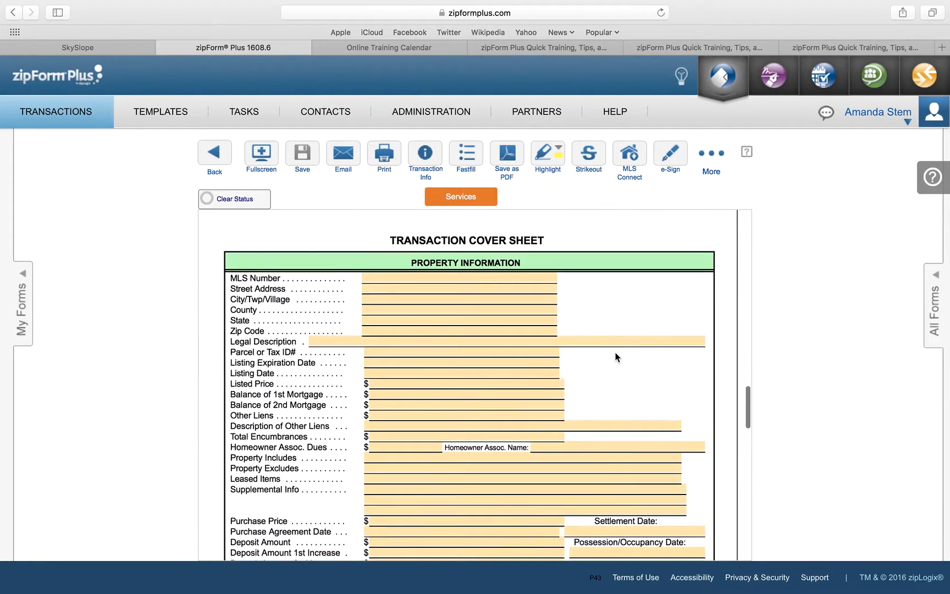
scroll(617, 357, down, 5)
scroll(617, 357, up, 5)
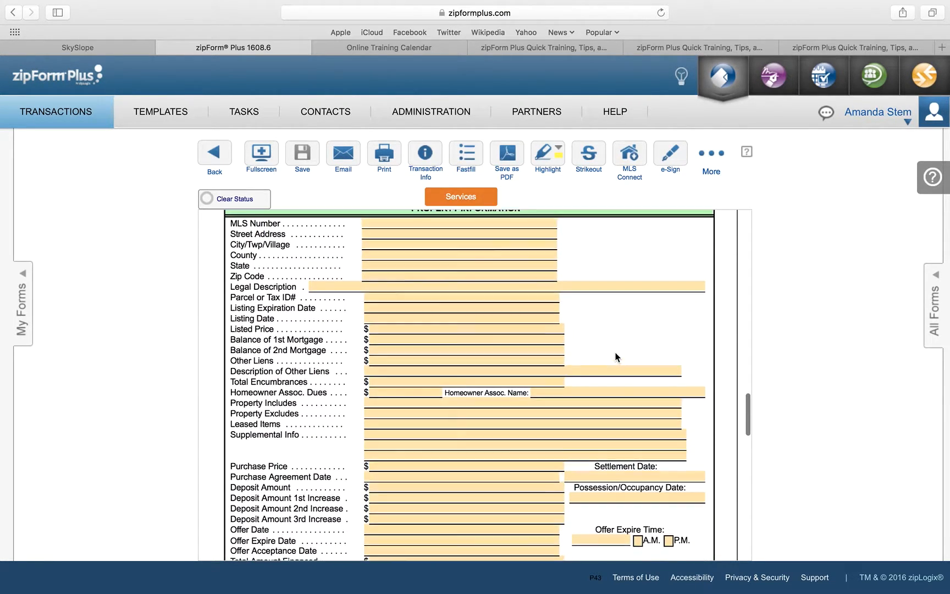
scroll(617, 357, up, 1)
scroll(617, 357, down, 1)
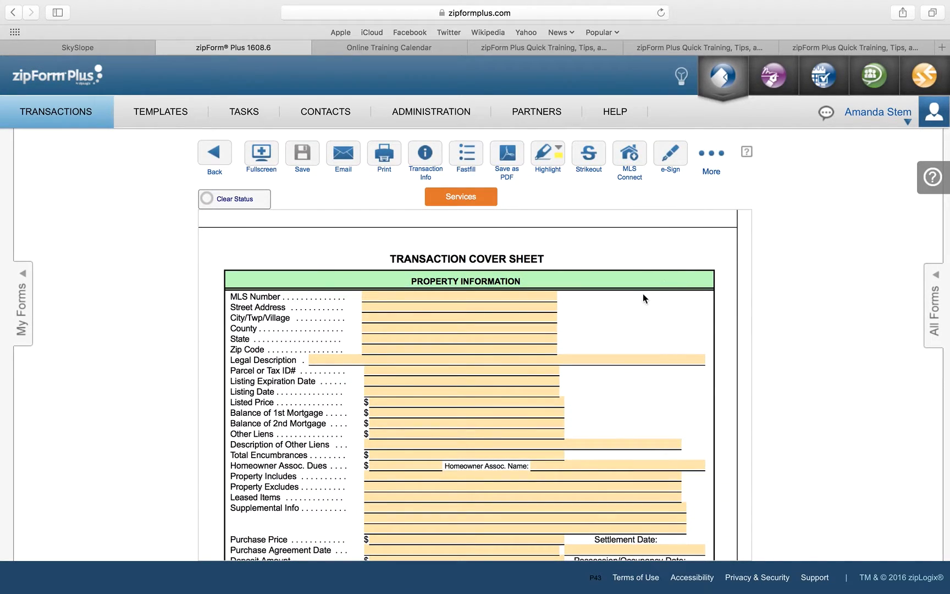
scroll(653, 310, up, 15)
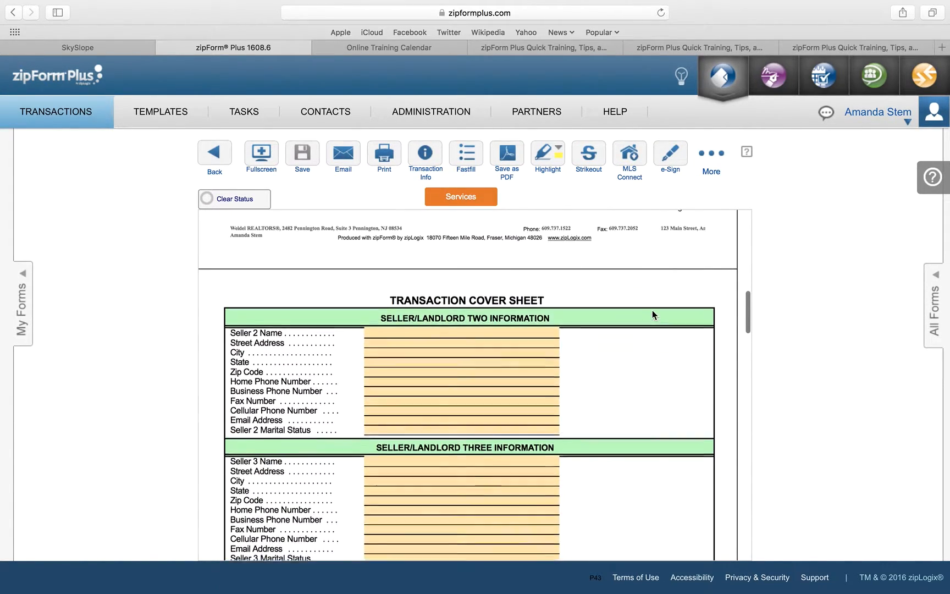
scroll(654, 315, up, 6)
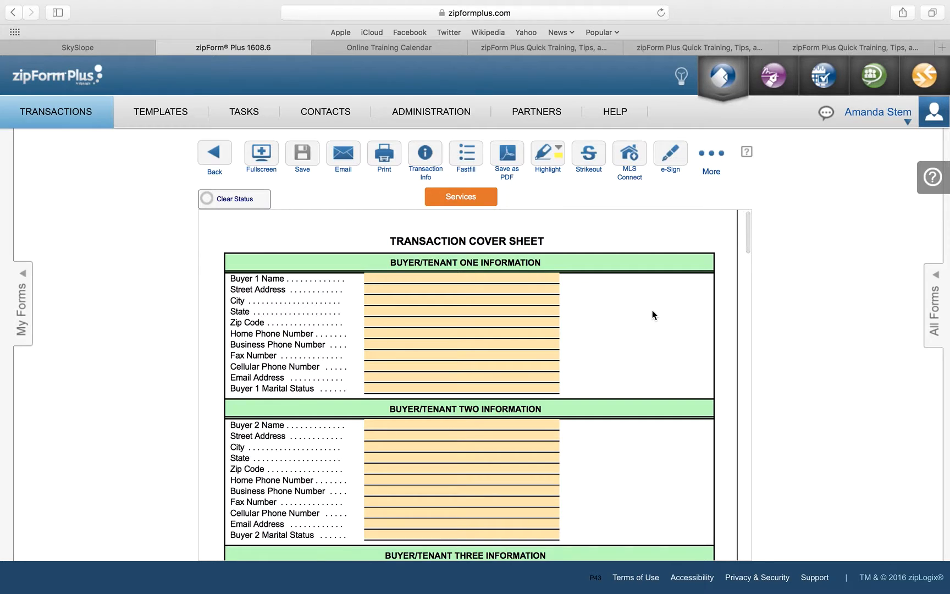
scroll(652, 314, down, 6)
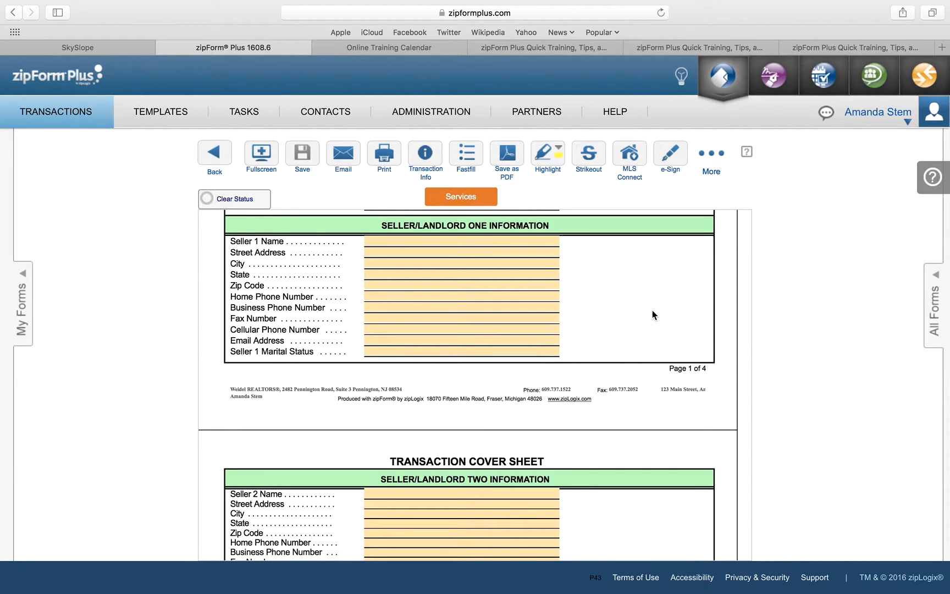
Step: Enter Seller 1's name with address 123 Main Street, Anytown, NJ 01234
click(521, 241)
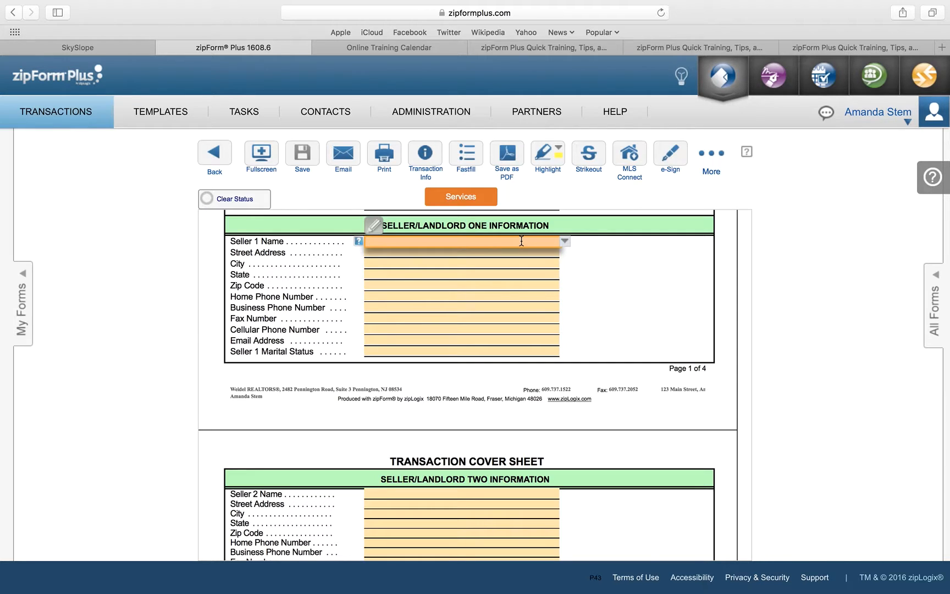
text(Jane Smith)
key(Tab)
text(123)
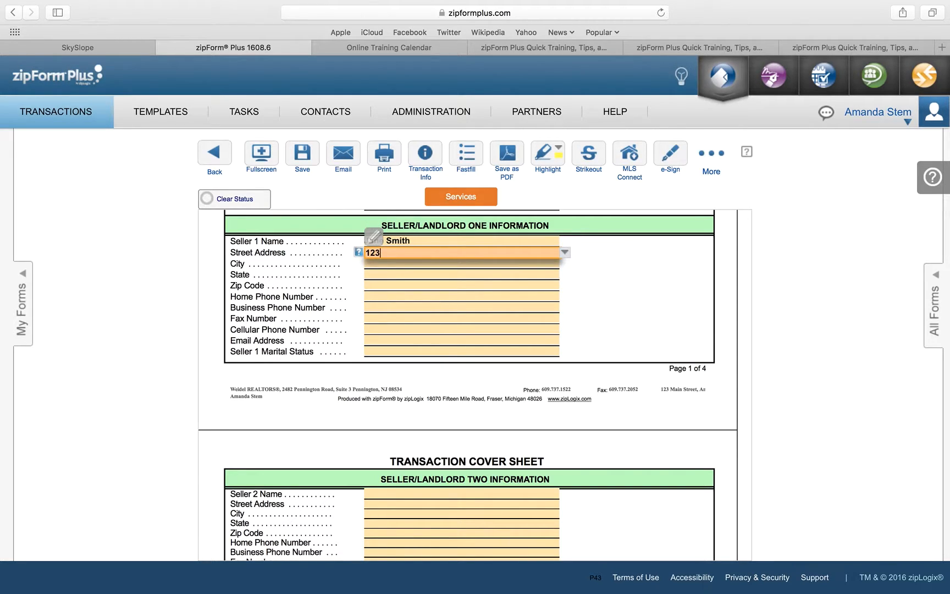
text( Main Street)
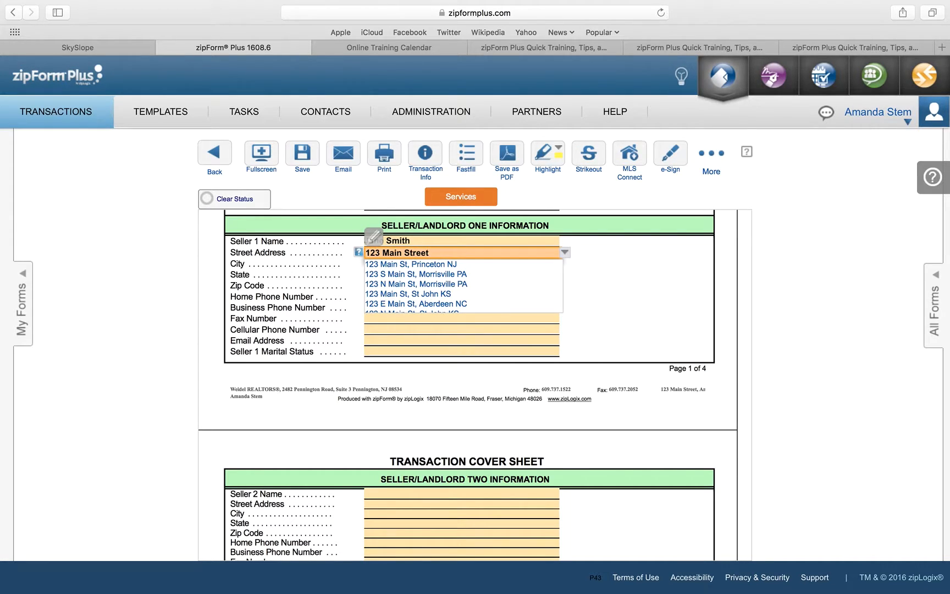
key(Tab)
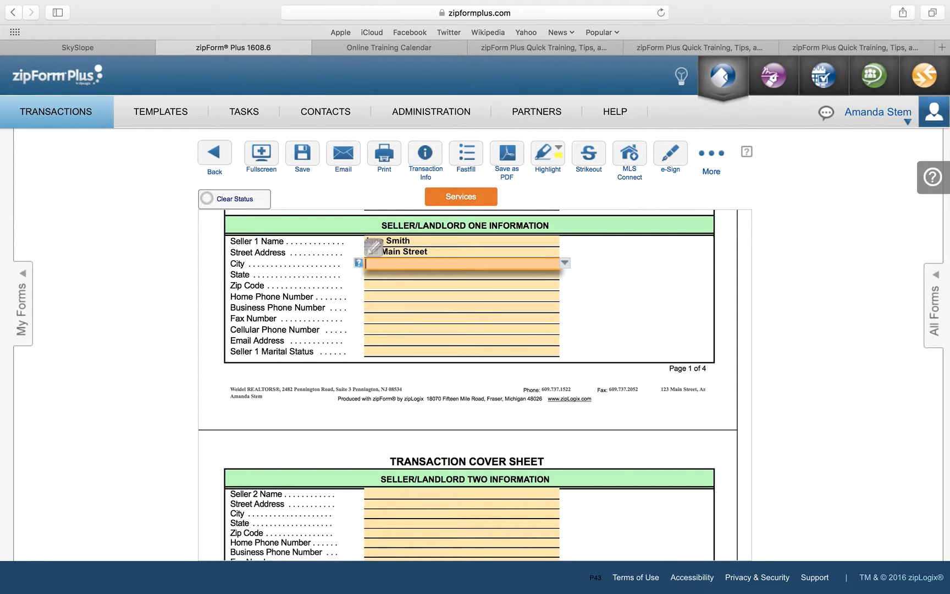
text(Anytown)
key(Tab)
text(NJ)
key(Tab)
text(0)
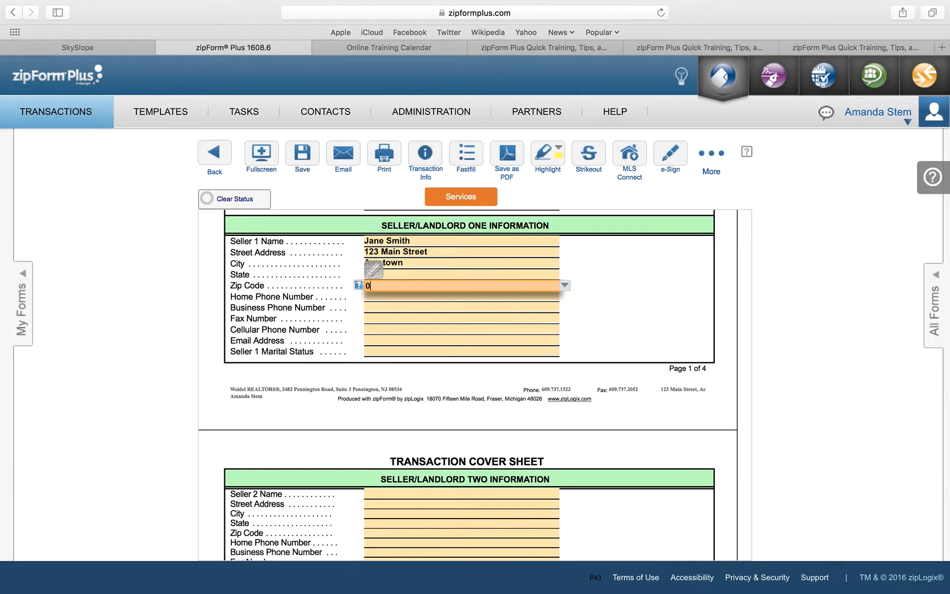
text(1234)
scroll(509, 497, up, 4)
scroll(539, 382, down, 7)
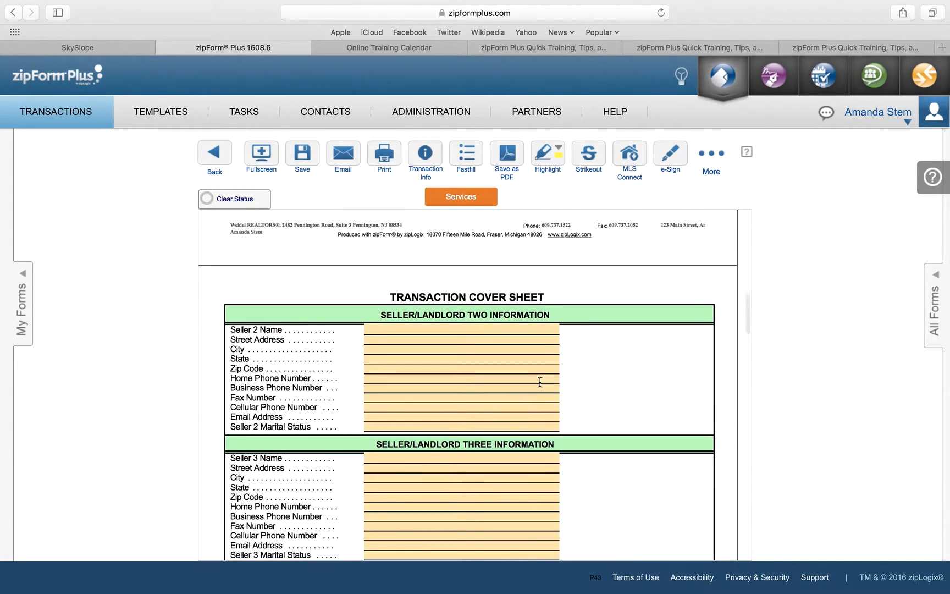
Step: Fill the Listing Broker section: Weidel Real Estate, 2482 Pennington Road, Pennington, NJ 08534
right_click(598, 447)
scroll(599, 447, down, 10)
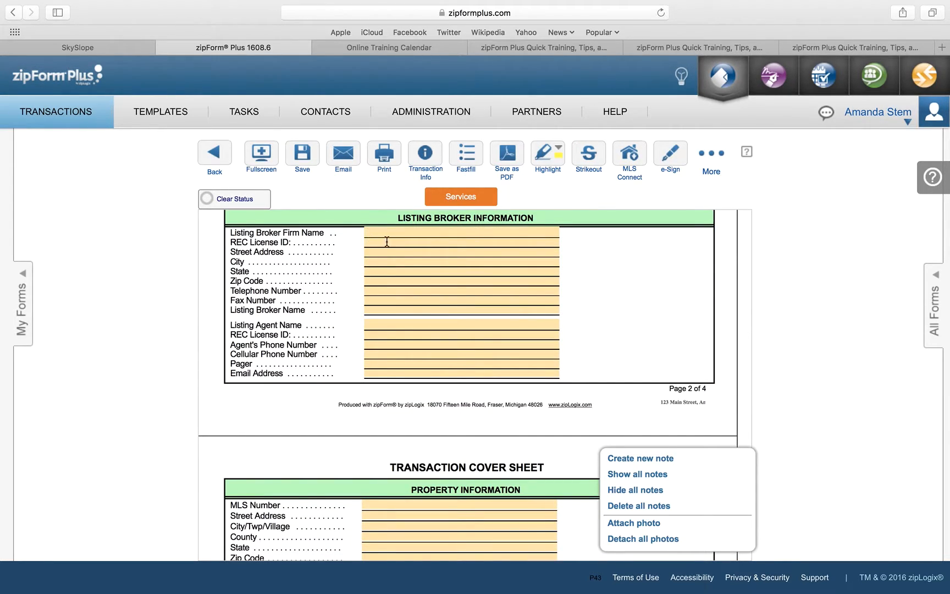
click(386, 236)
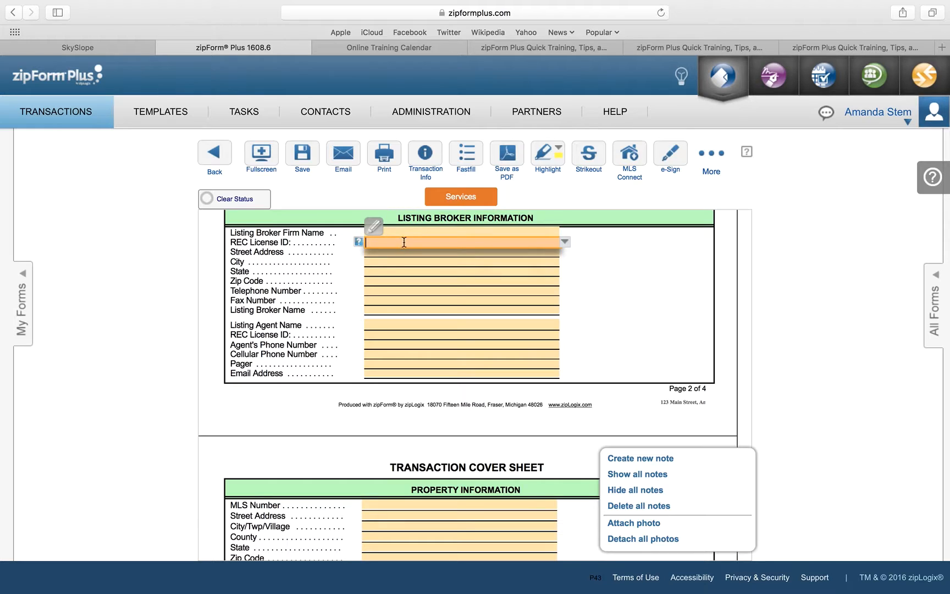
click(401, 233)
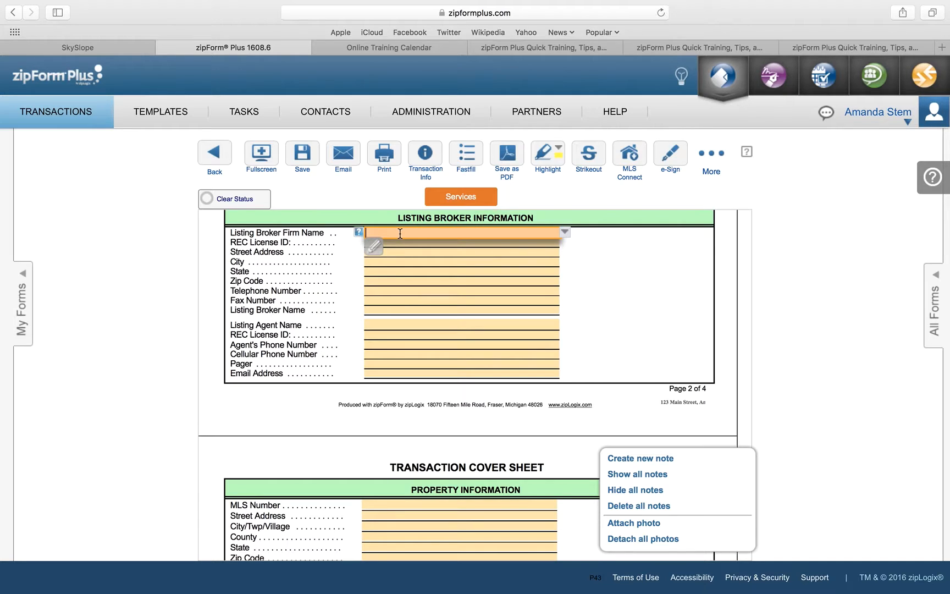
text(Weidel Real Estate)
key(Tab)
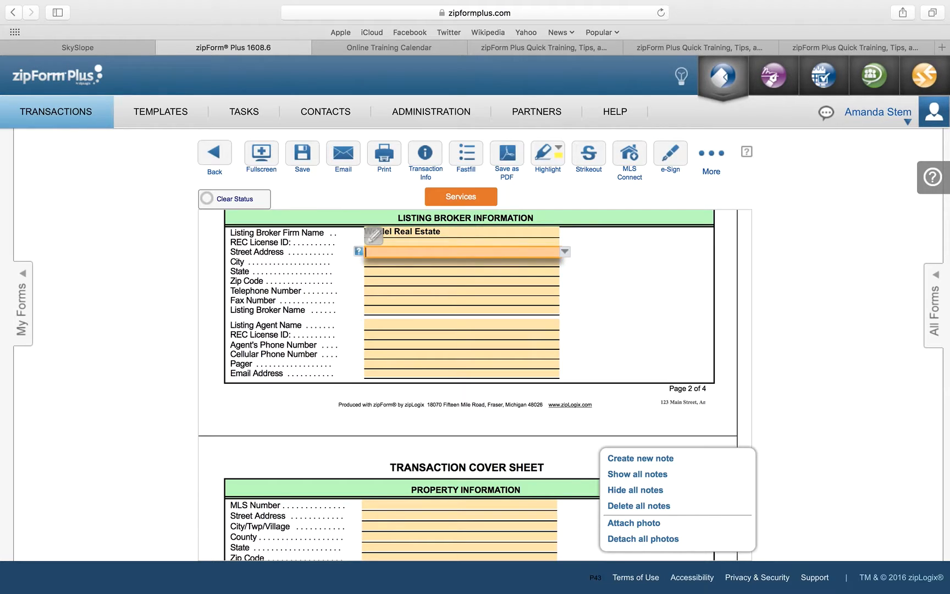
text(2482 Pennington Road)
key(Tab)
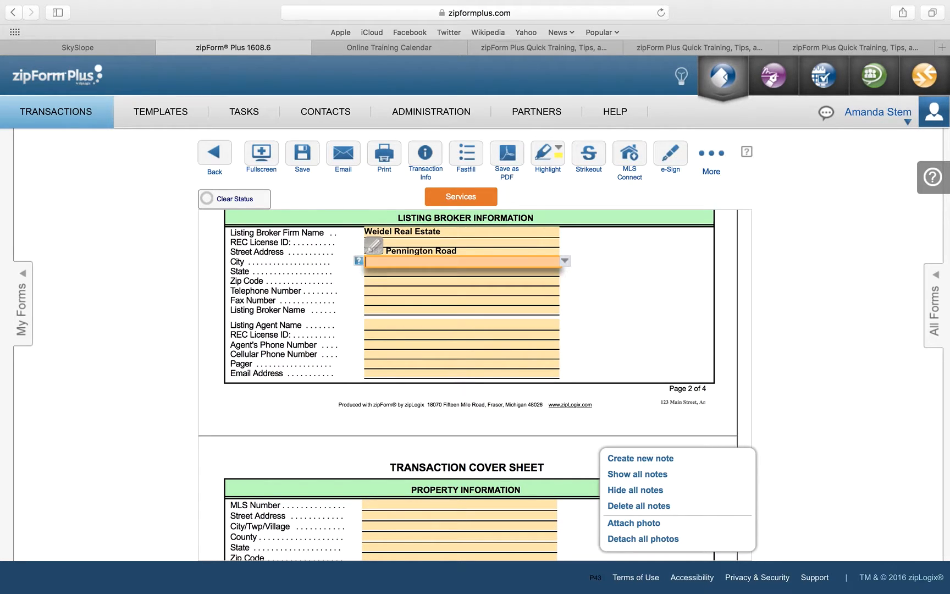
text(Pennington)
key(Tab)
text(NJ)
key(Tab)
text(08)
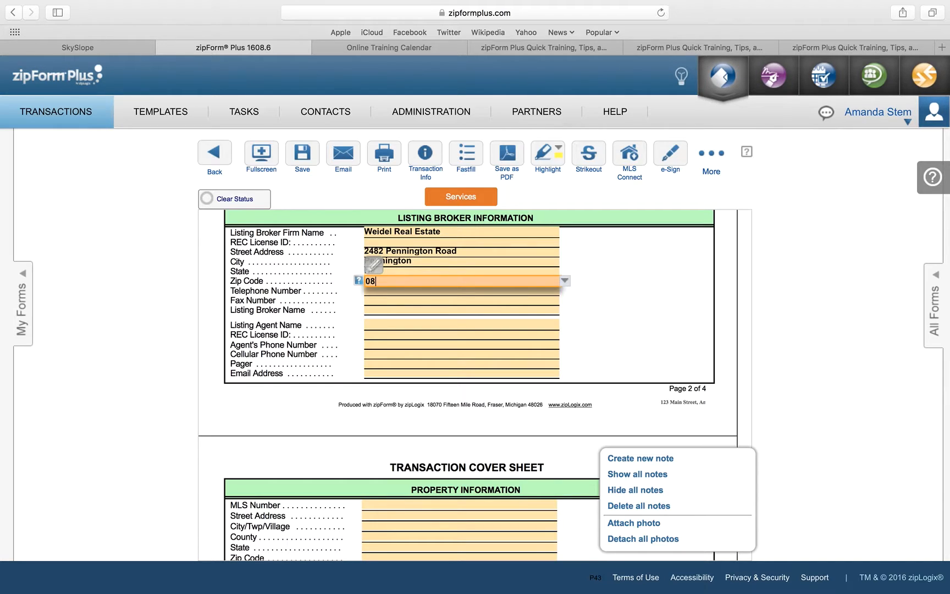
text(534)
Step: Enter property address 123 Main Street, Anytown, NJ and save the cover sheet
click(471, 515)
text(12)
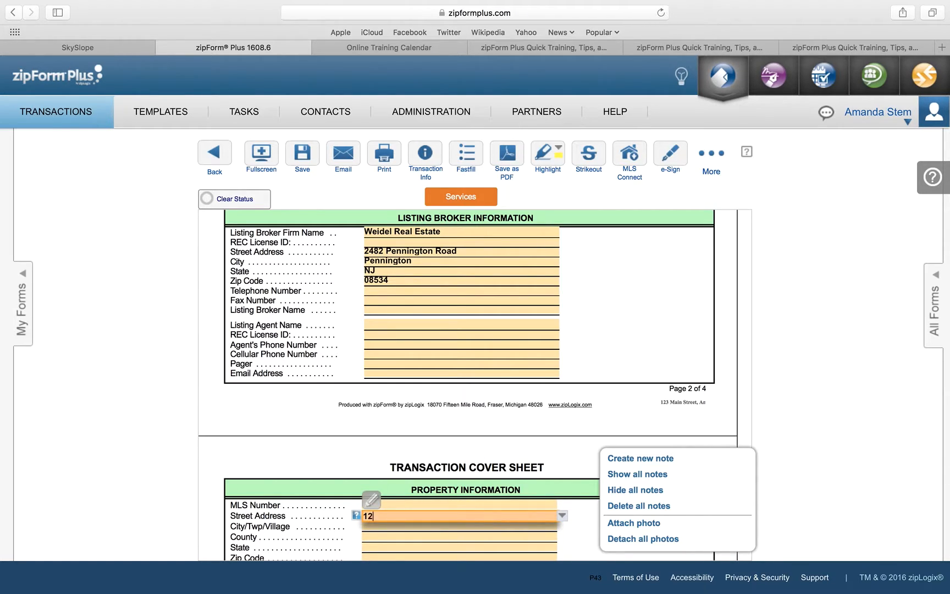
text(3 Main )
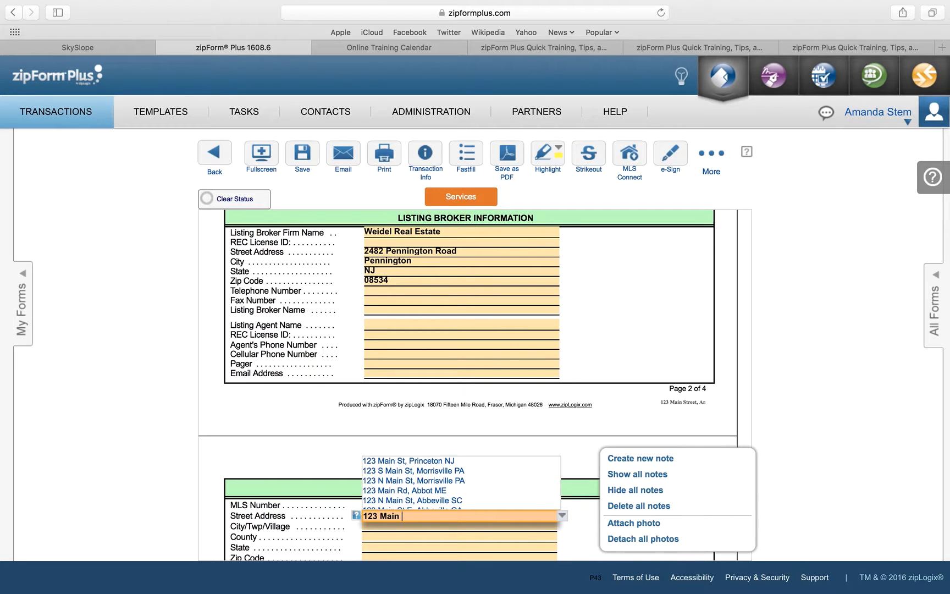
text(Street)
key(Tab)
text(Anytown)
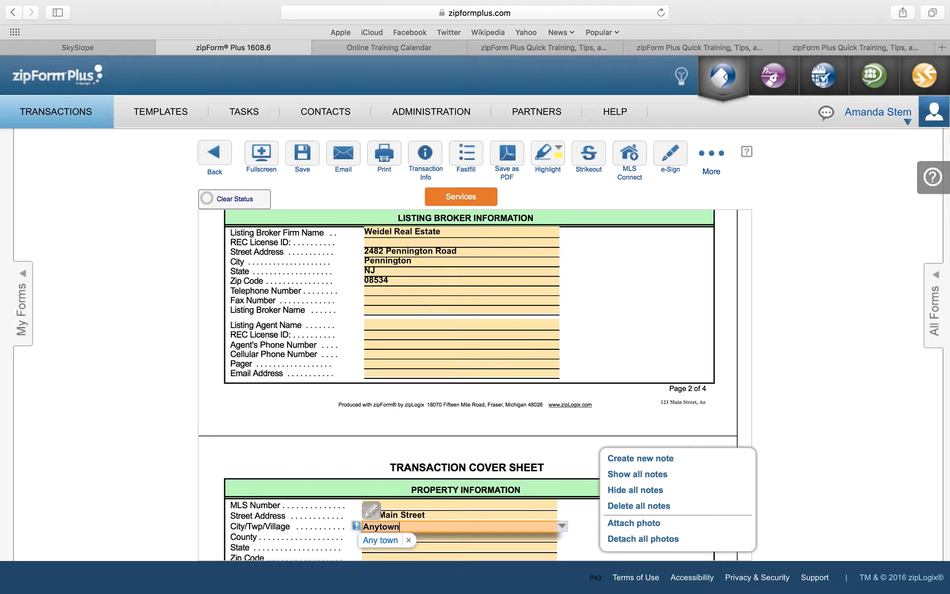
key(Tab)
key(Tab)
text(NJ)
scroll(425, 378, down, 1)
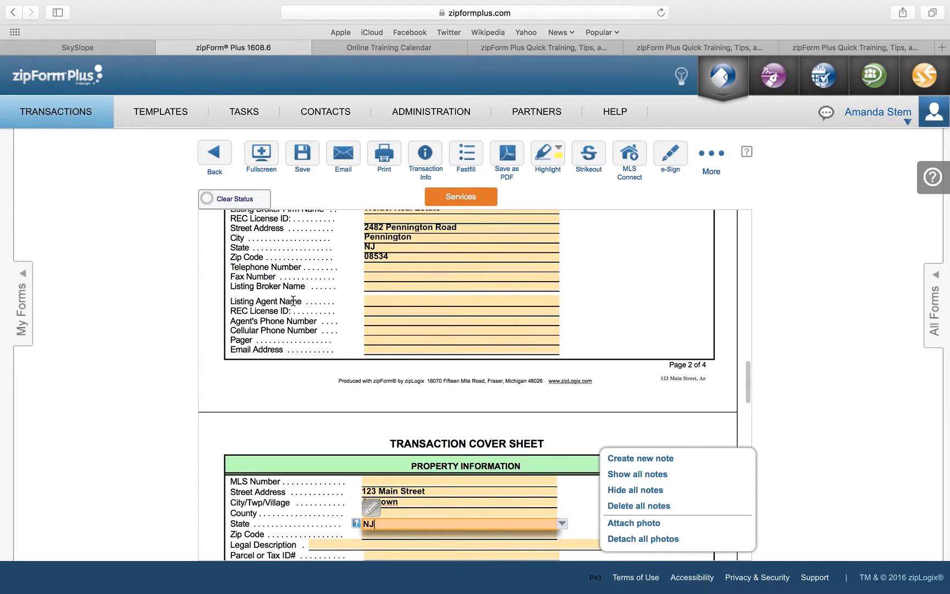
click(302, 161)
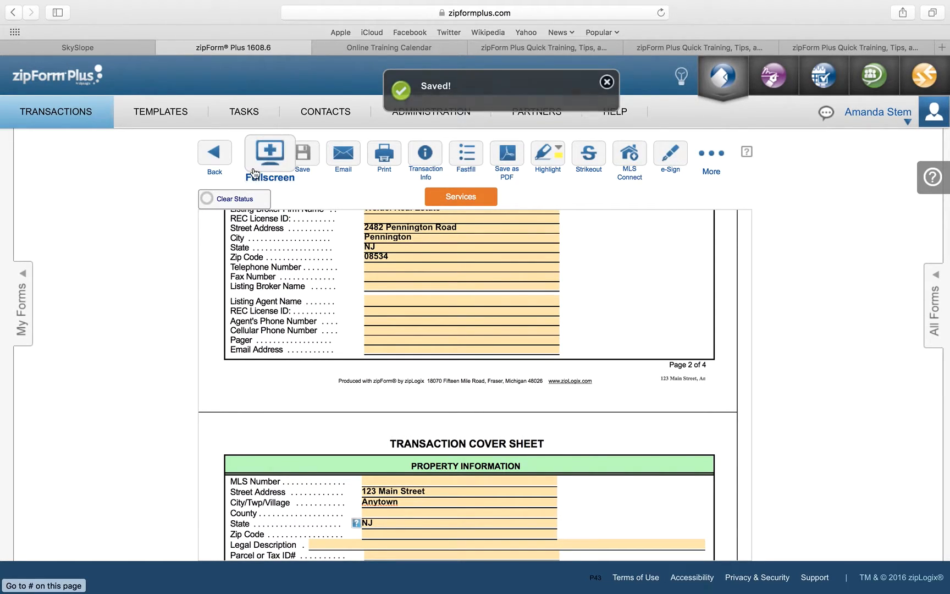
Step: Review the Informed Consent to Dual Agency form's filled fields, then return to the document list
click(214, 157)
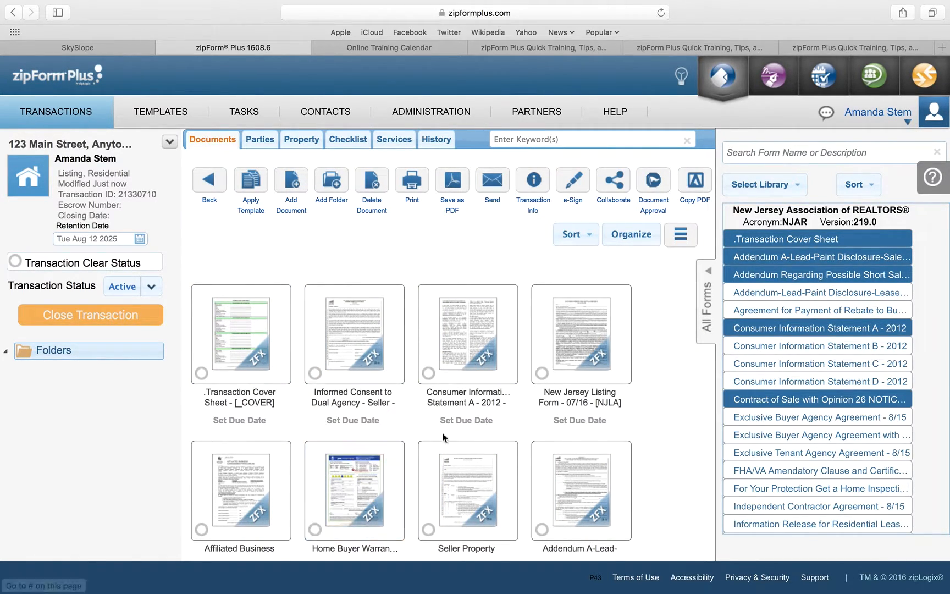
click(356, 353)
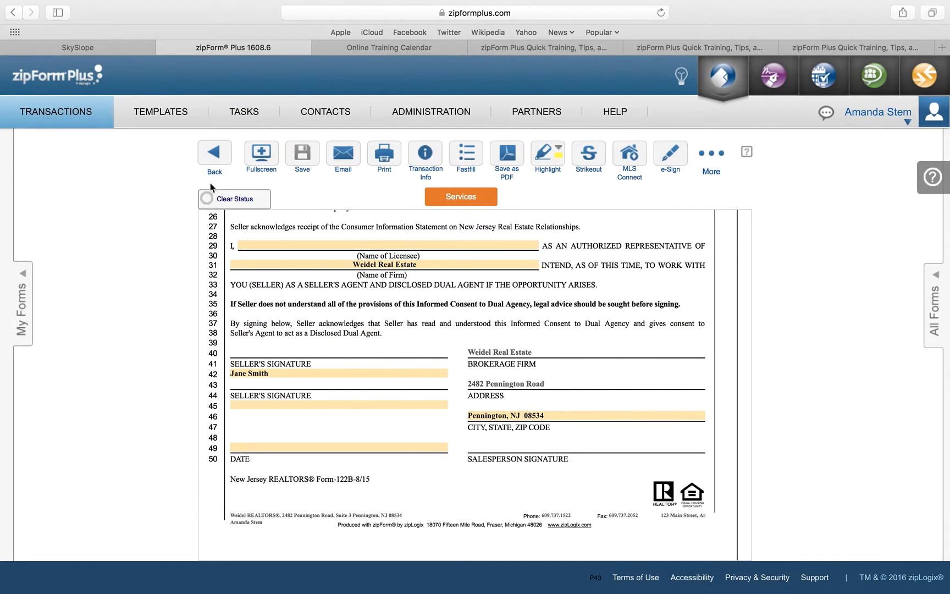
click(213, 156)
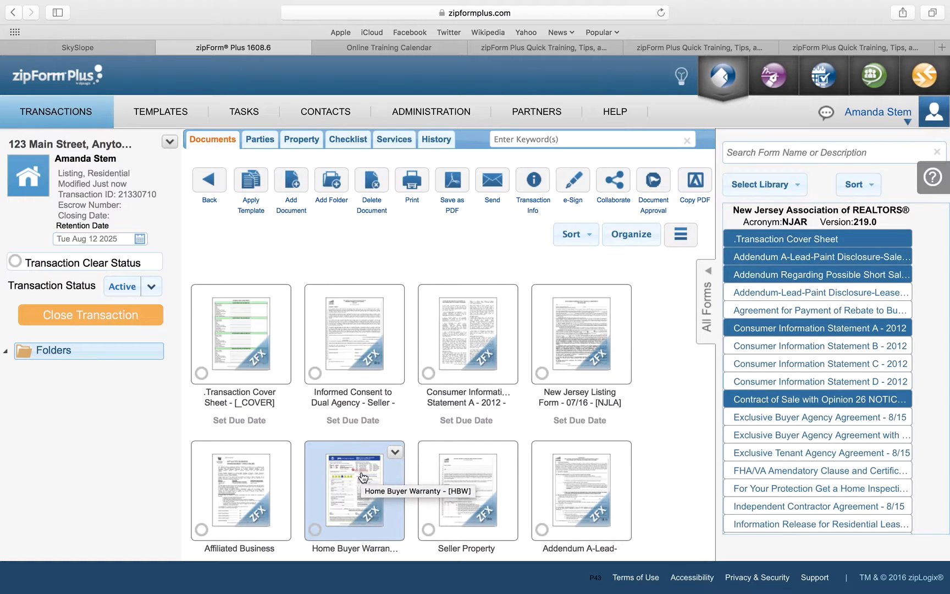
scroll(362, 477, down, 5)
scroll(358, 481, up, 3)
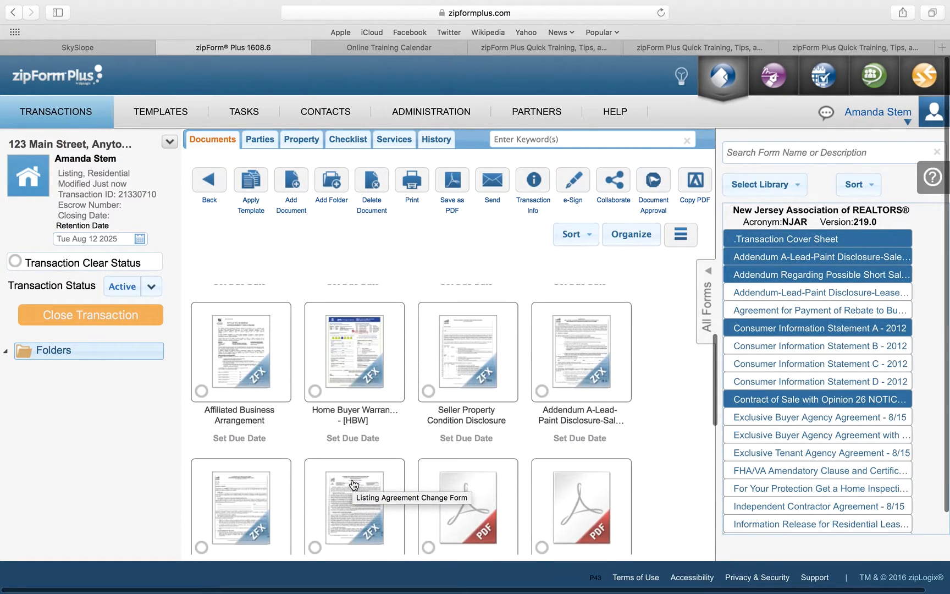
click(241, 347)
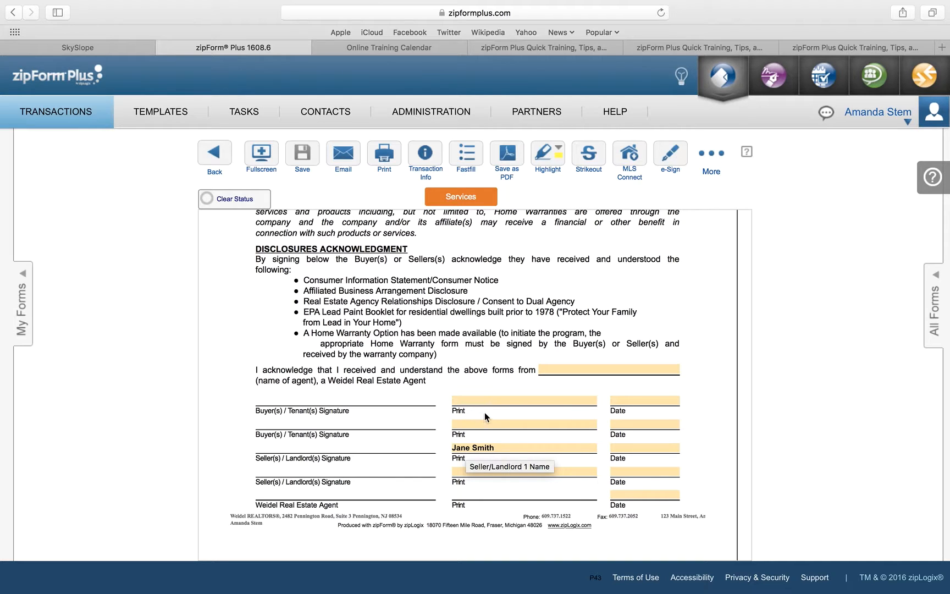
click(219, 161)
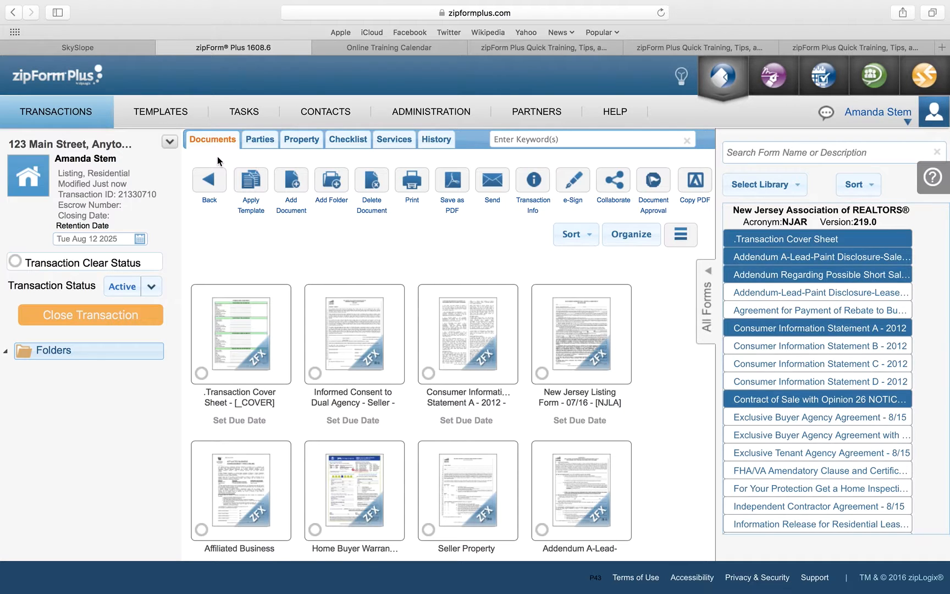
Step: Start an email of the documents to the agent's own address with subject 'Listing docs'
click(497, 185)
scroll(497, 185, down, 3)
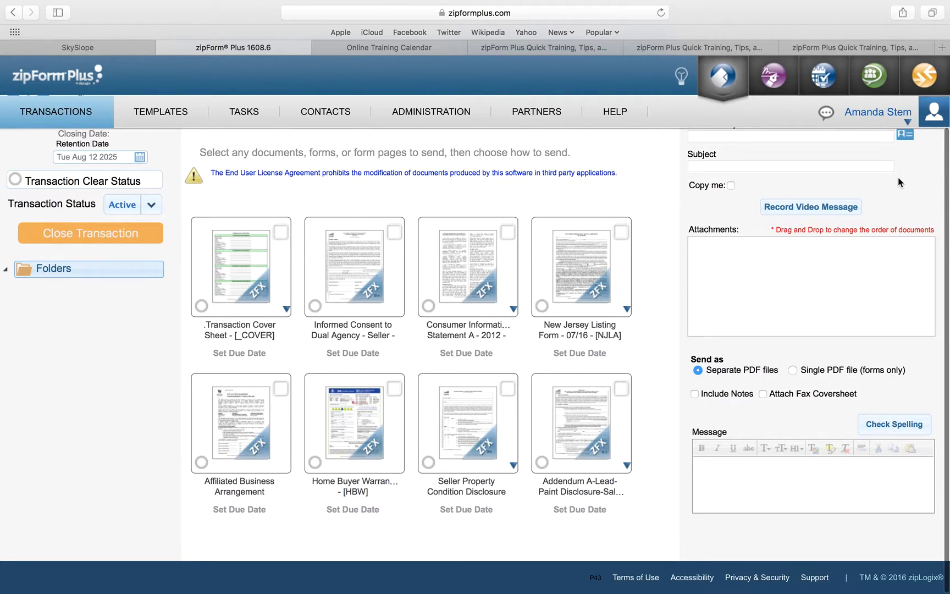
click(801, 138)
click(783, 165)
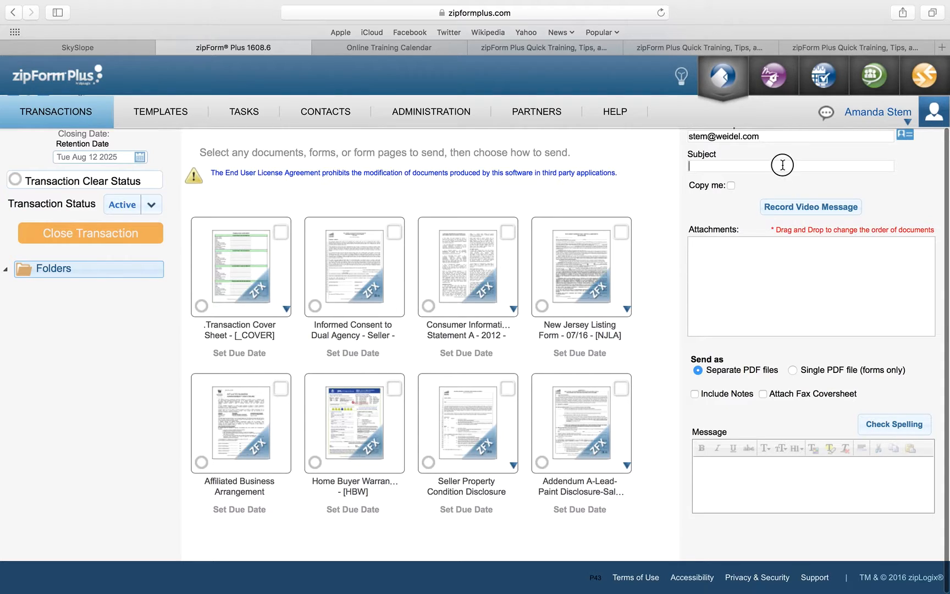
text(Listing docs)
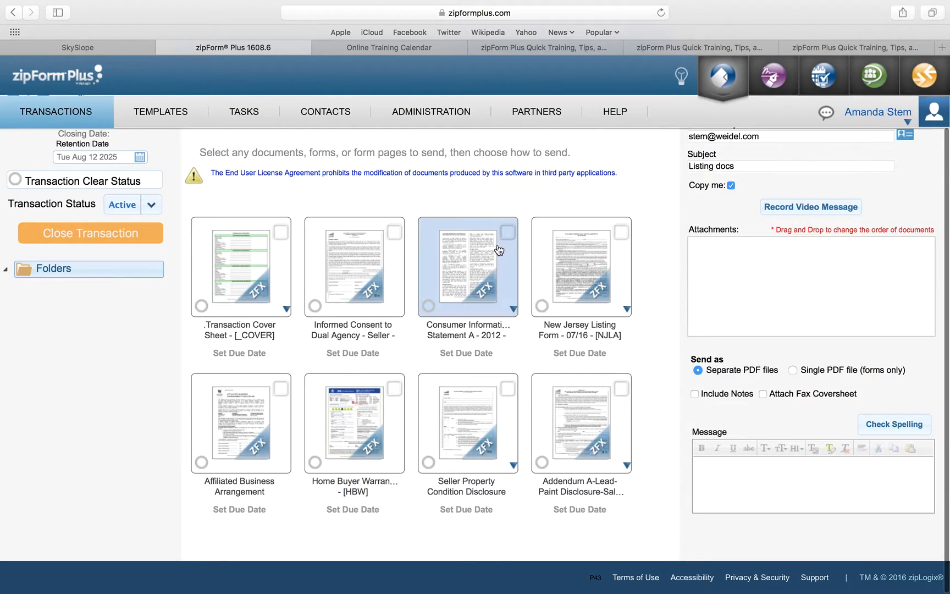
Step: Send Informed Consent to Dual Agency and Home Buyer Warranty as one PDF with 'Please review.'
click(397, 236)
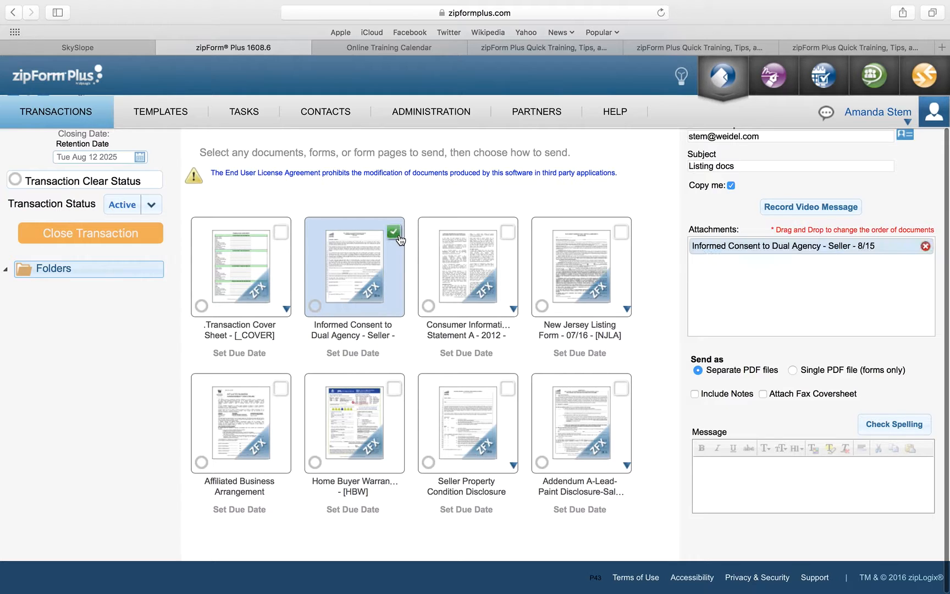
click(394, 388)
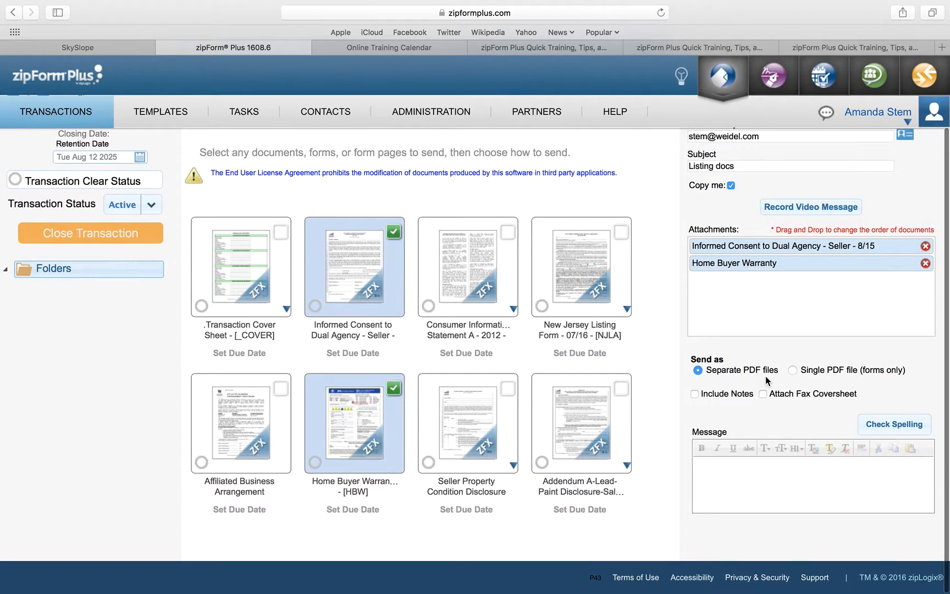
click(795, 371)
click(738, 480)
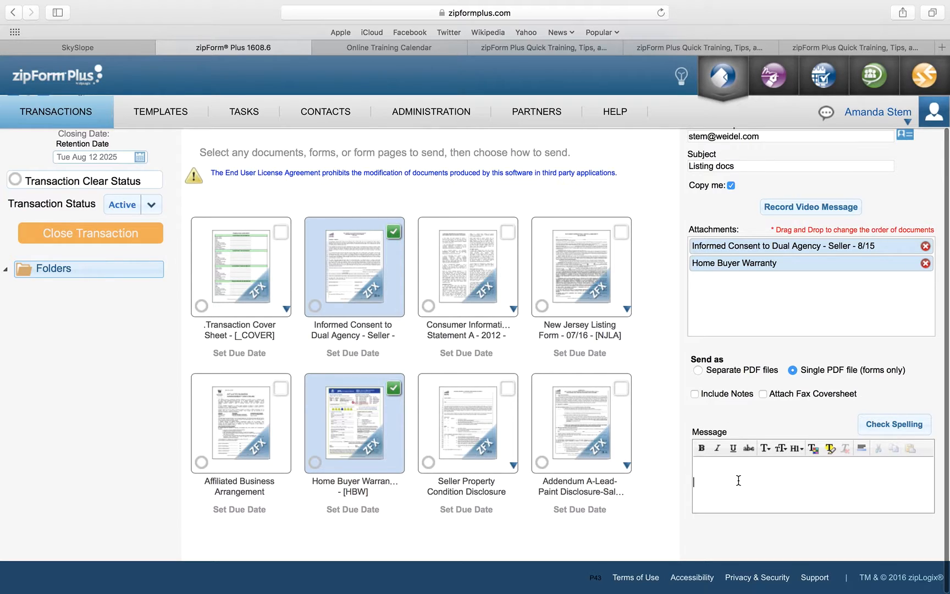
text(Please review.)
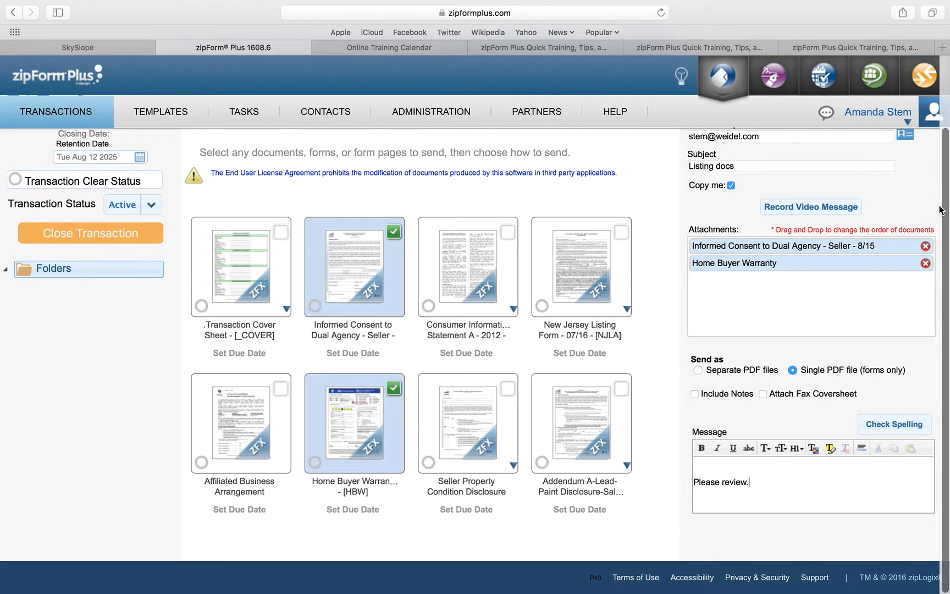
scroll(864, 183, up, 3)
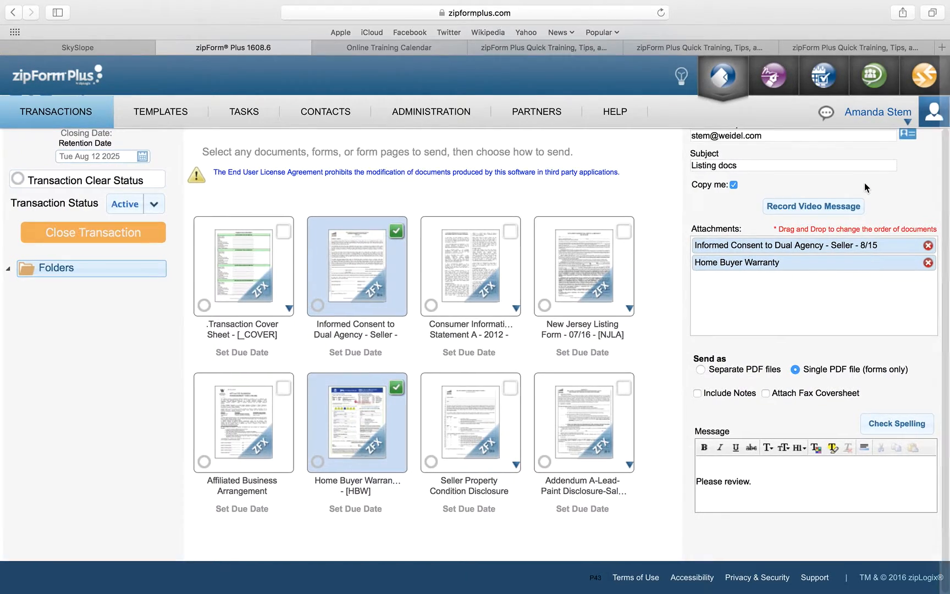
scroll(864, 182, up, 3)
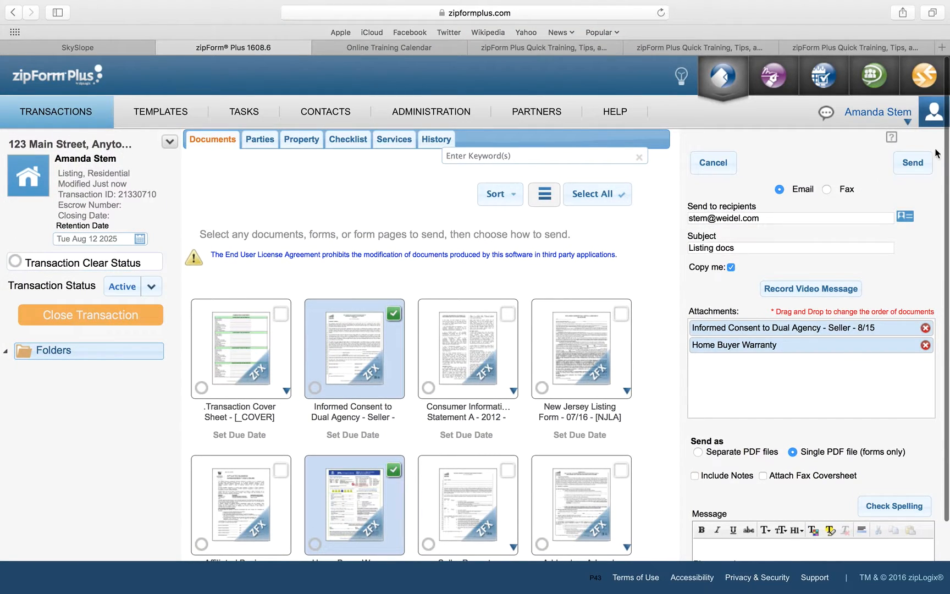
click(913, 163)
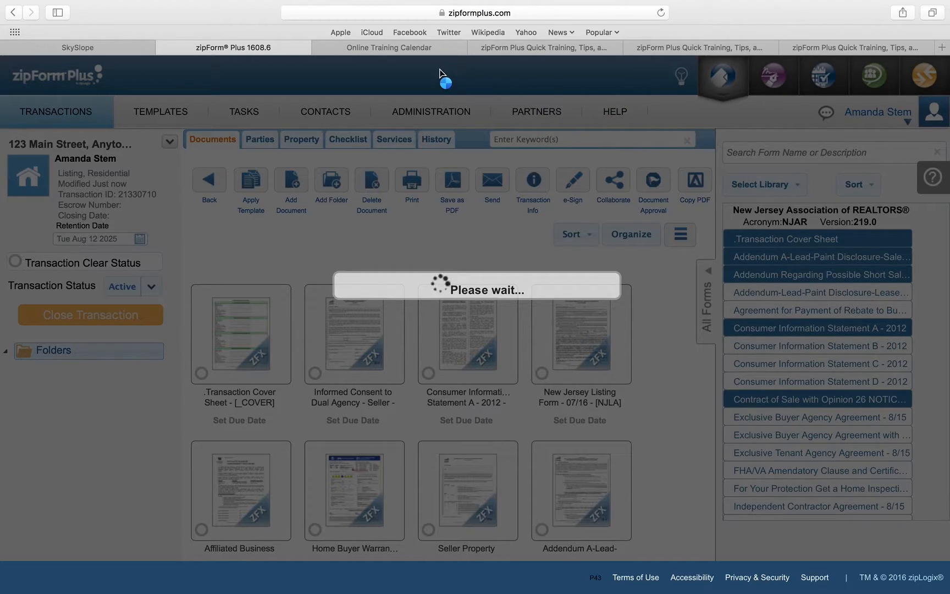
Step: In SkySlope's Working Documents, list the 123 Main Street, Anytown forms synced from zipForm
click(122, 49)
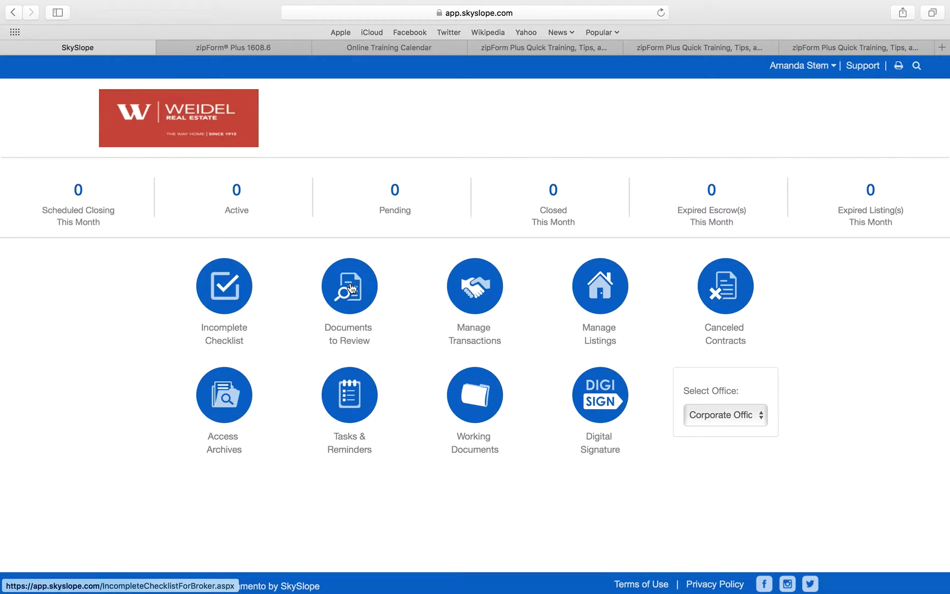
click(473, 394)
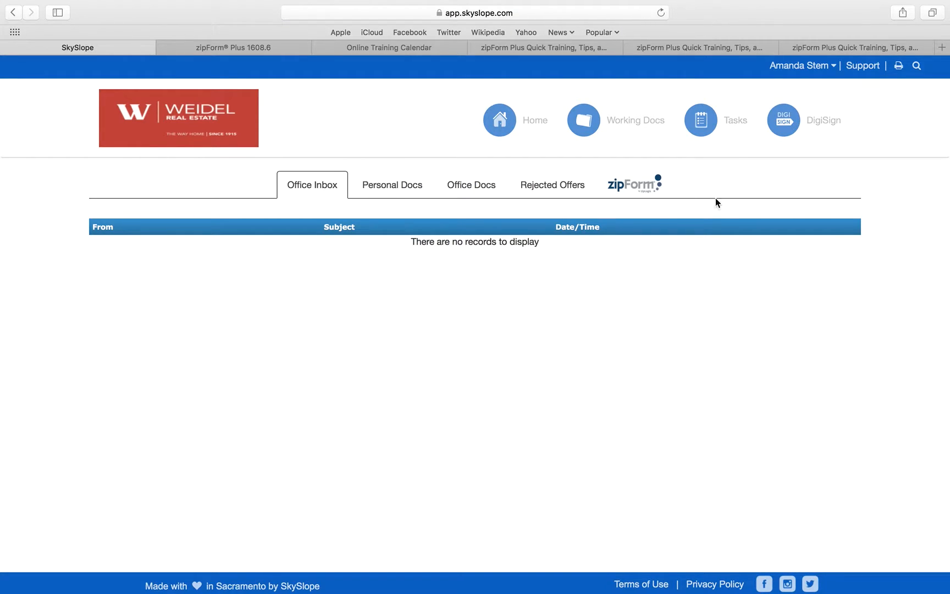
click(639, 189)
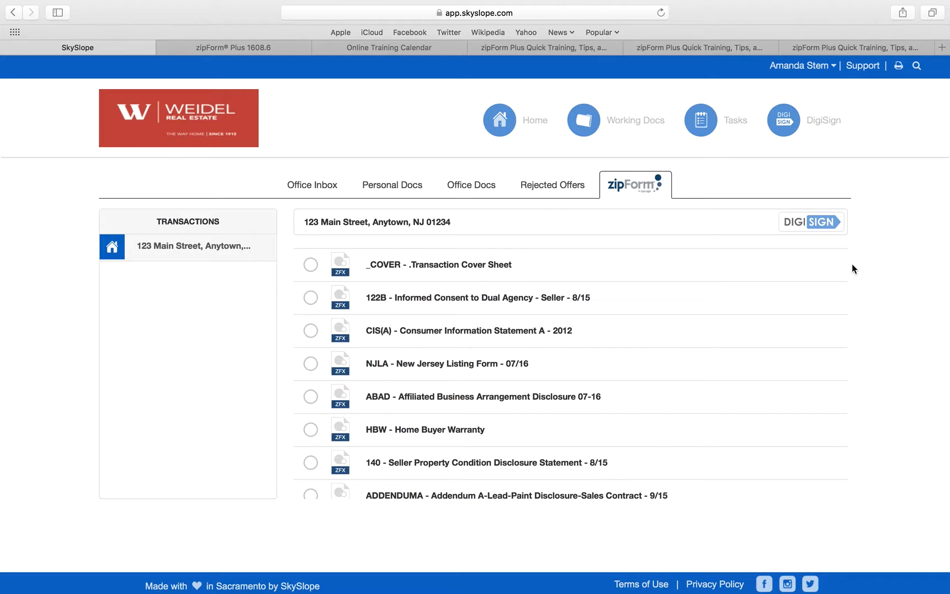
click(591, 127)
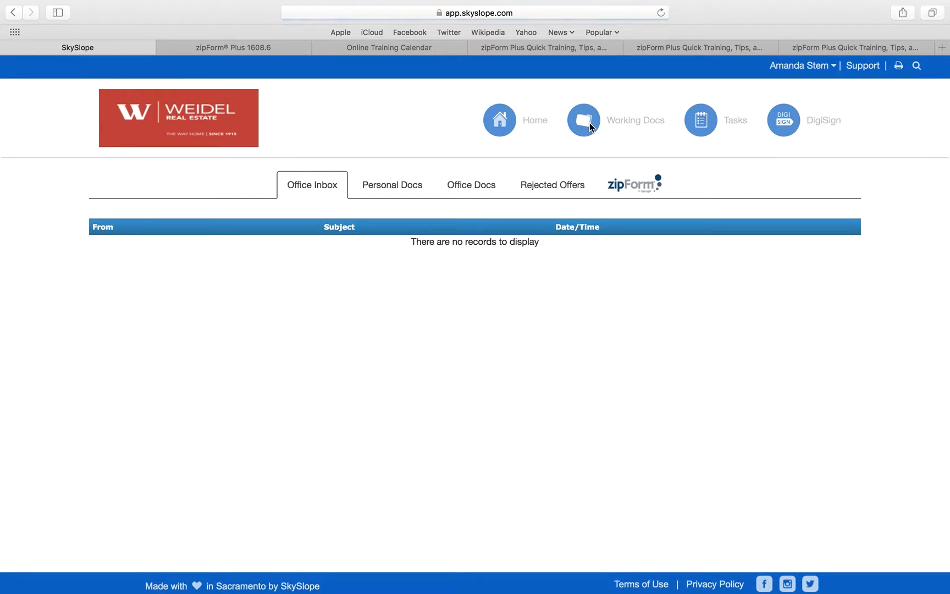
click(626, 190)
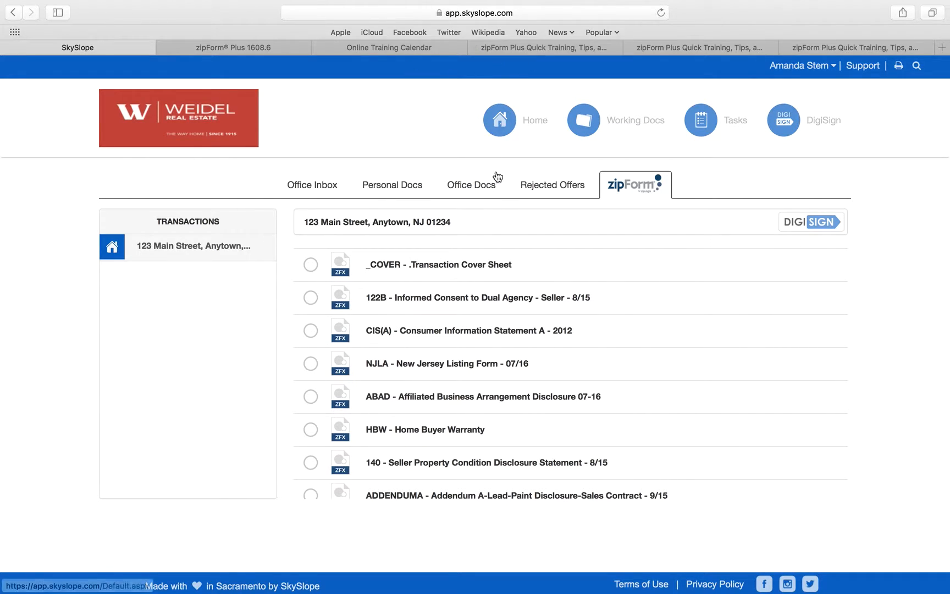
Step: Leave the YouTube training playlists and return to zipForm Plus's 123 Main Street documents
click(512, 48)
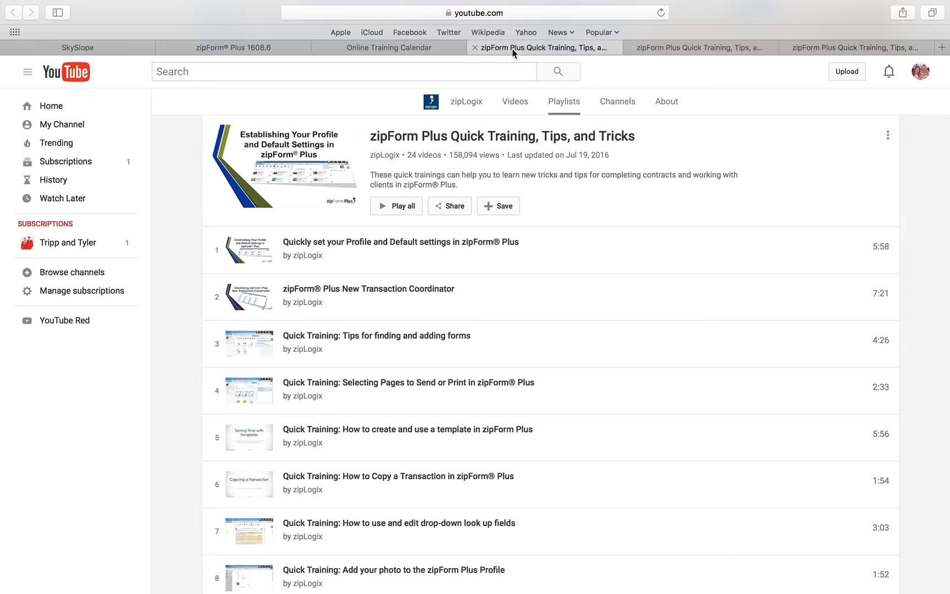
click(647, 48)
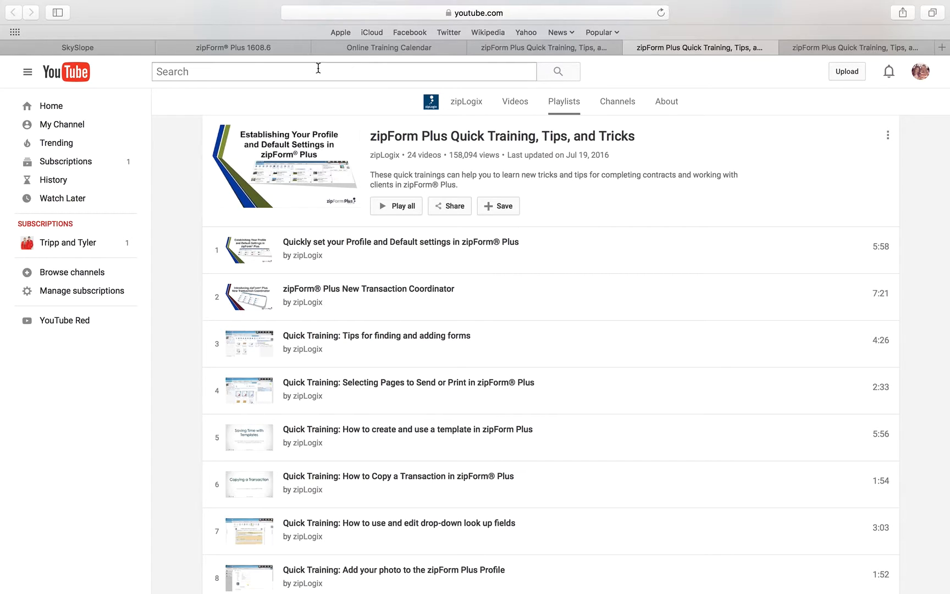
click(248, 47)
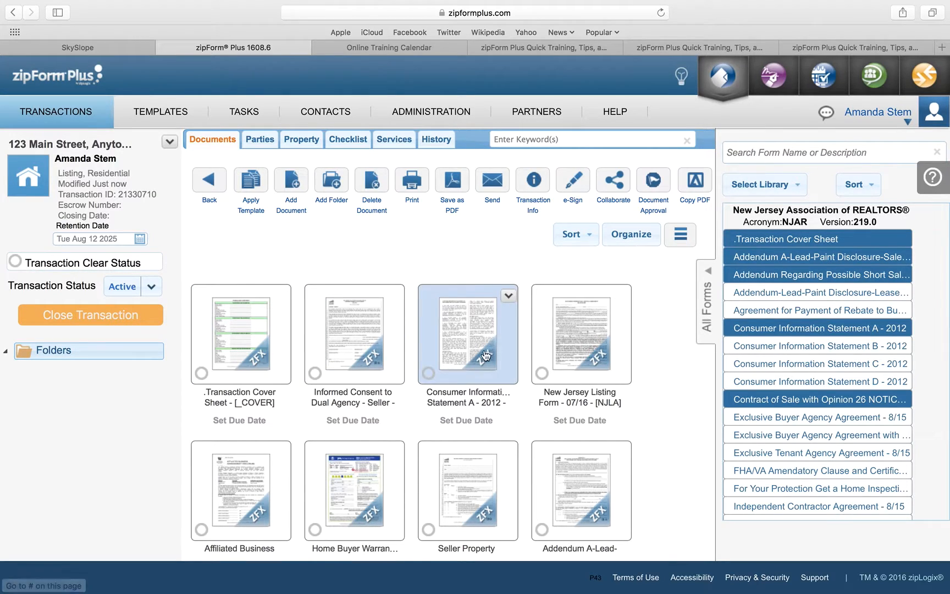
Step: Switch back to SkySlope's zipForm list of synced forms, from _COVER to the lead-paint addendum
click(101, 52)
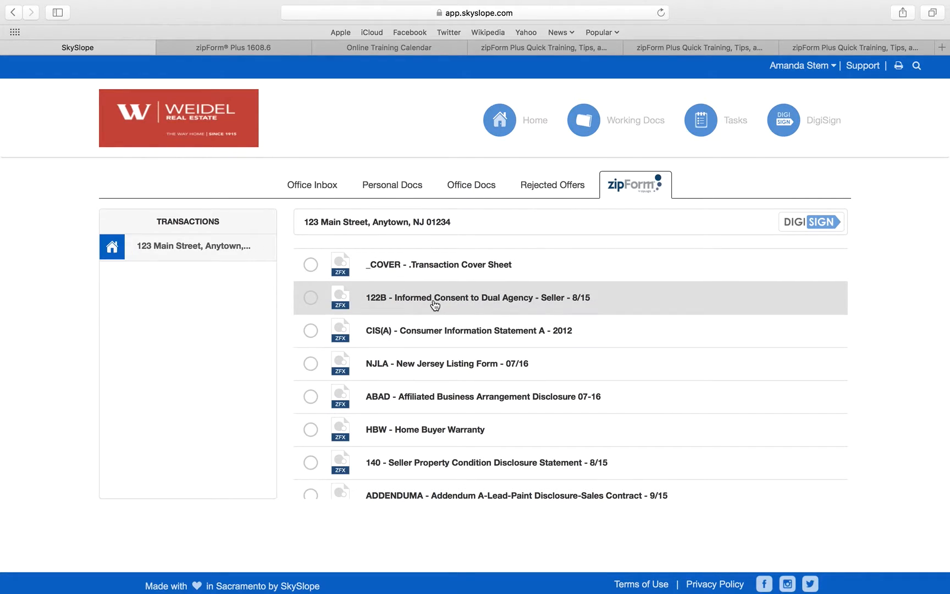
Step: Select the 122B dual agency consent and CIS(A) forms and send them to DigiSign
click(316, 300)
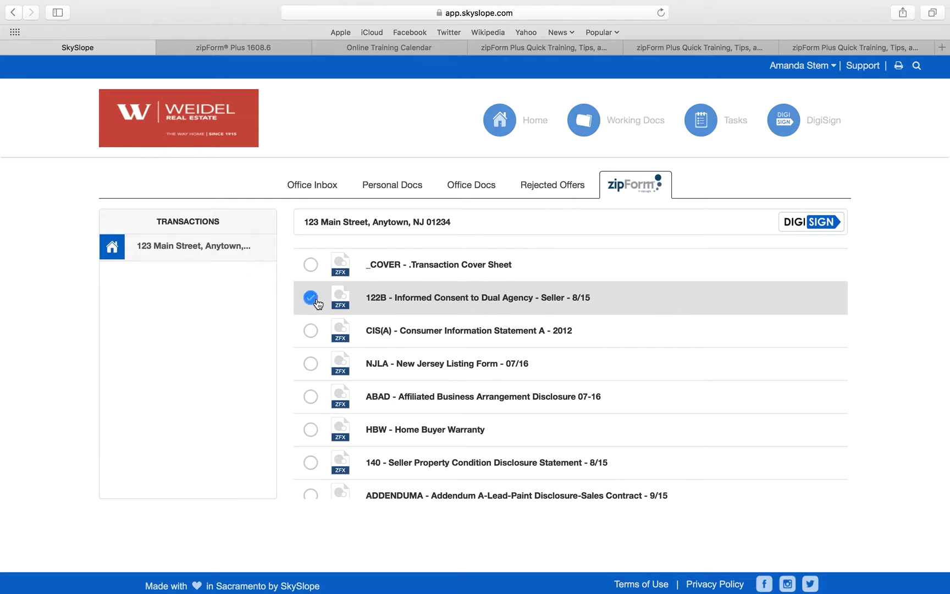
click(311, 332)
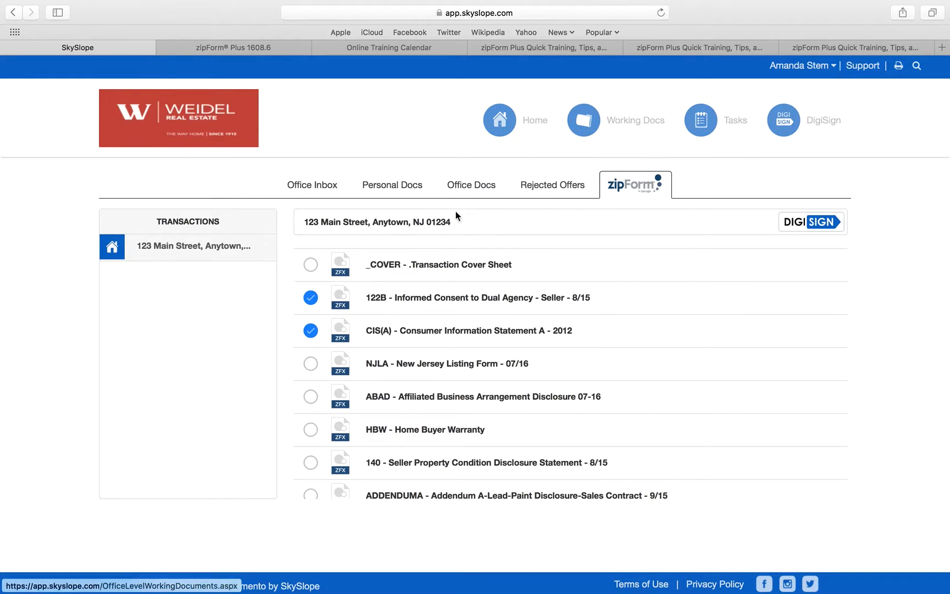
click(798, 227)
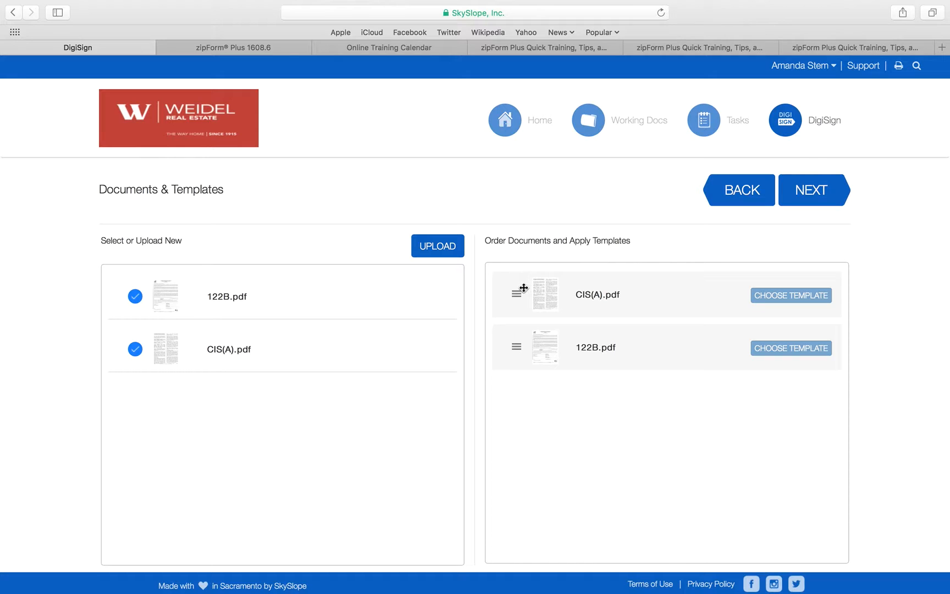
Step: Reorder so 122B.pdf comes before CIS(A).pdf, then continue to recipients
drag(523, 286, 526, 373)
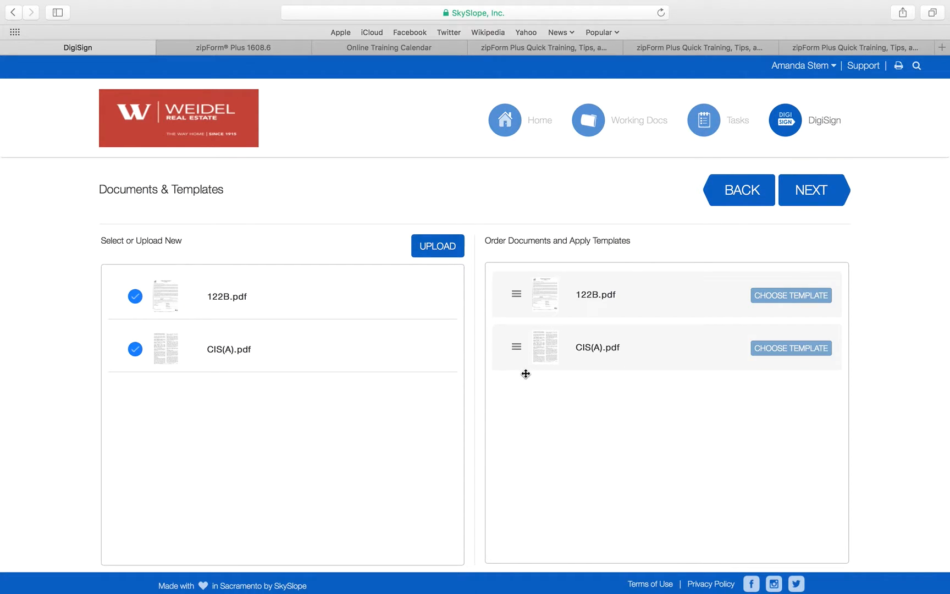
click(809, 193)
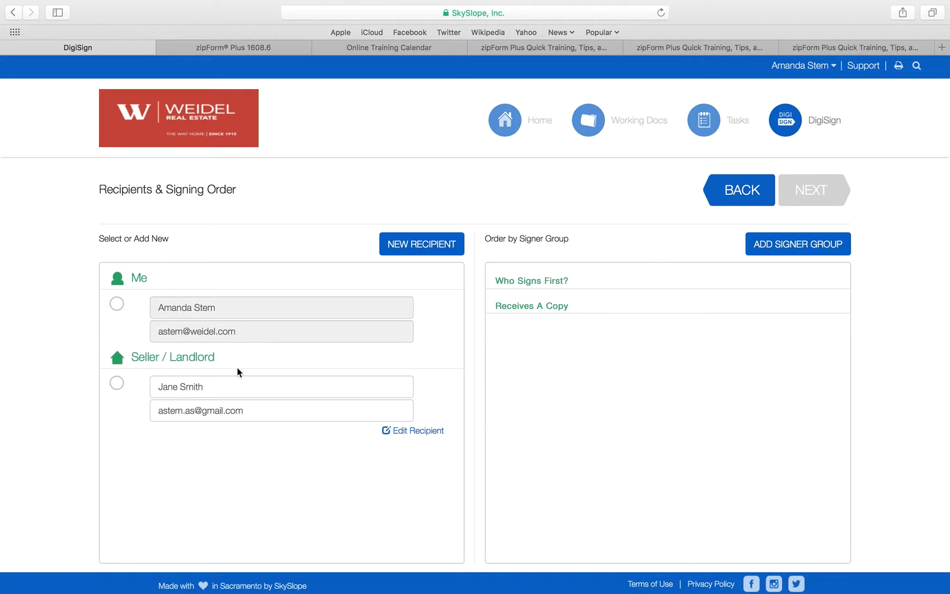
Step: Add Me and Seller/Landlord as signers, moving the seller into a second signing group
click(117, 304)
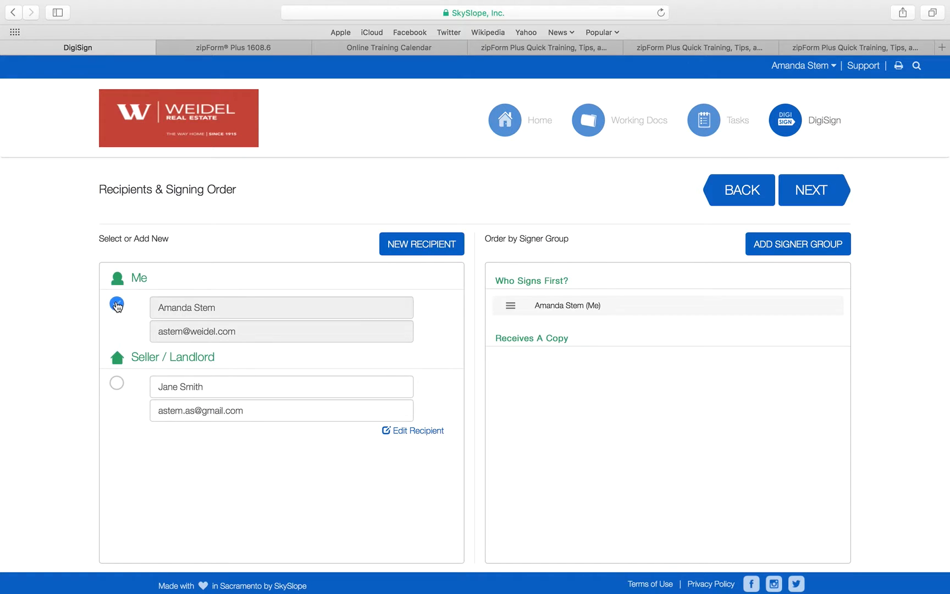
click(116, 385)
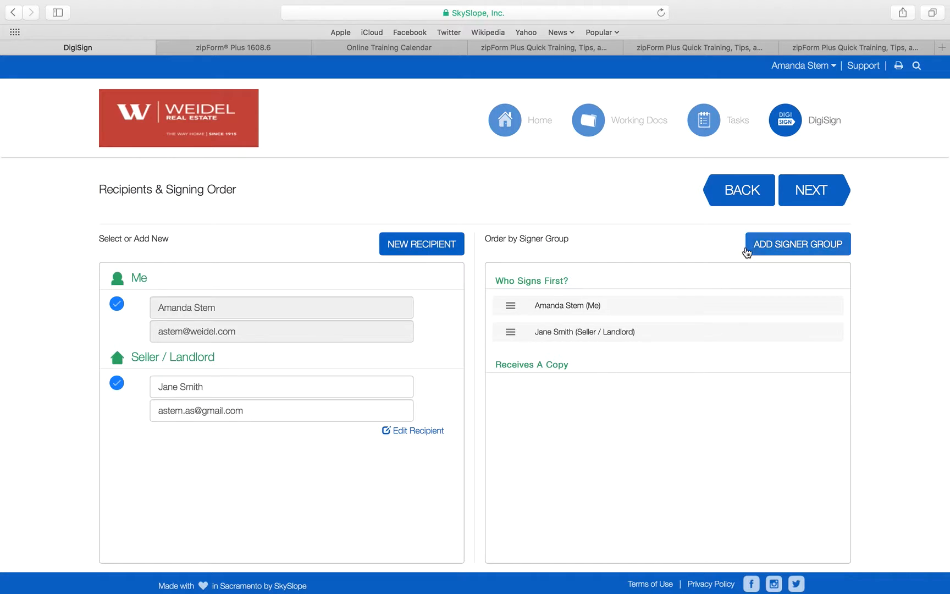
click(776, 248)
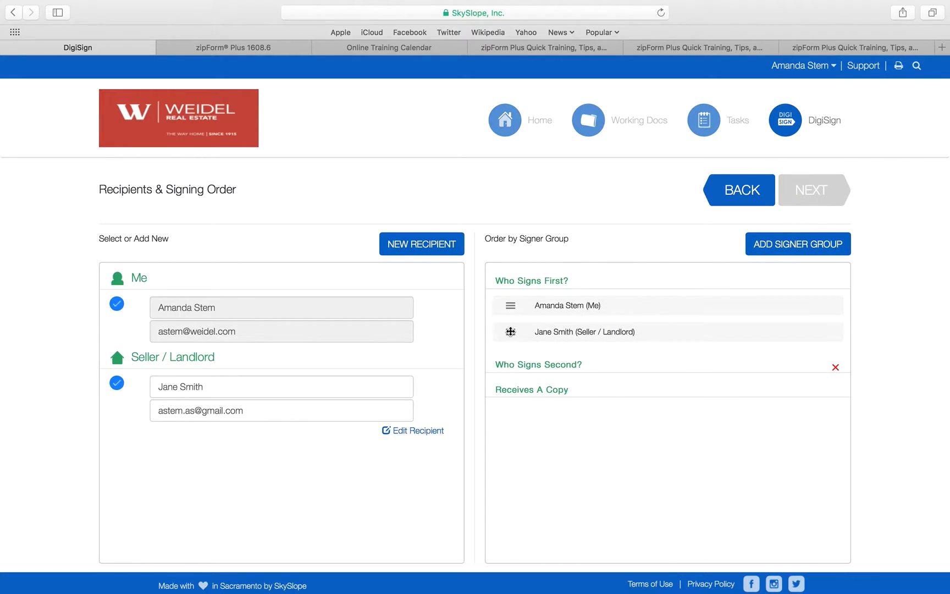
mouse_move(510, 331)
mouse_down()
mouse_move(521, 408)
mouse_move(504, 345)
mouse_up()
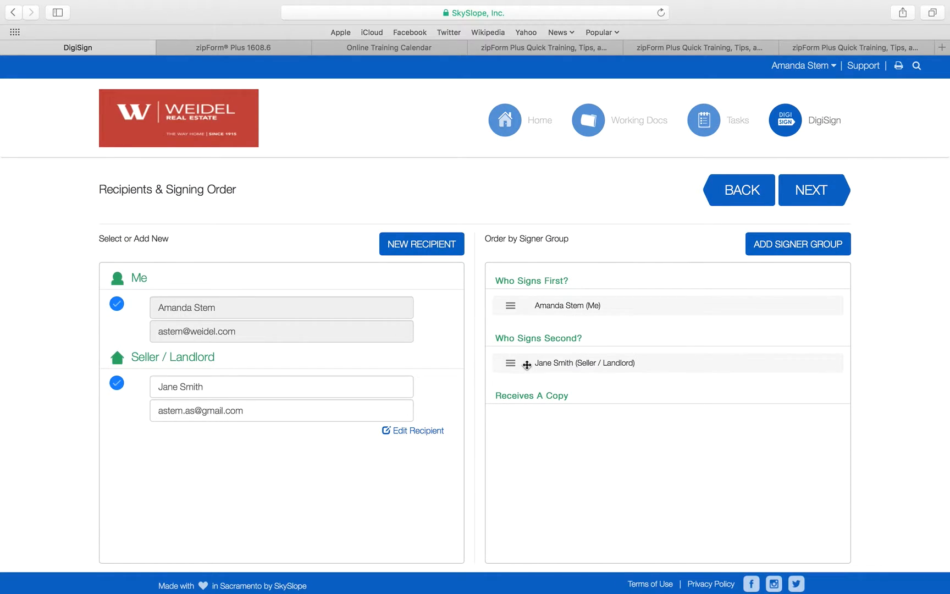
click(802, 191)
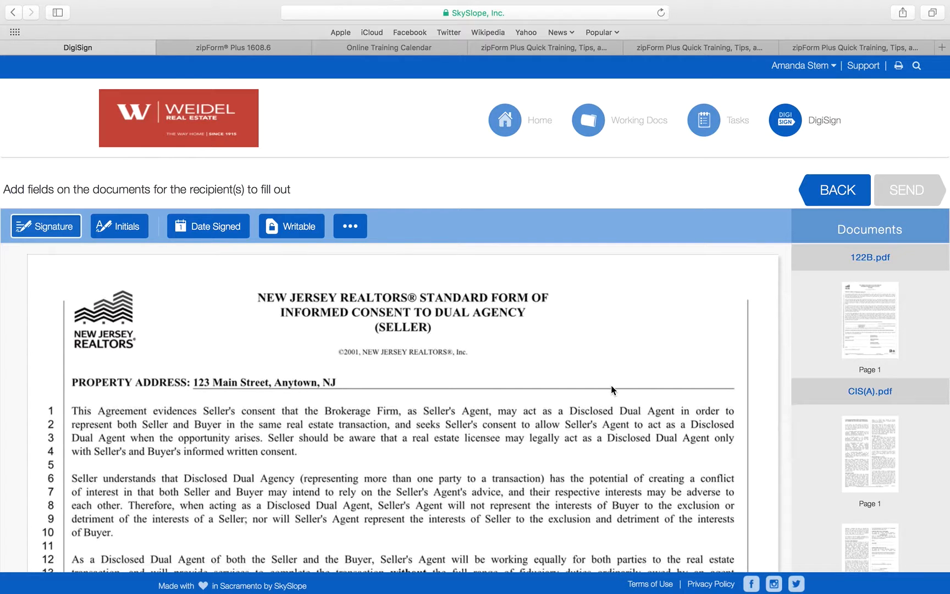
Step: Place a signature field above 122B's first Seller's Signature line and assign it to the seller
scroll(611, 385, down, 10)
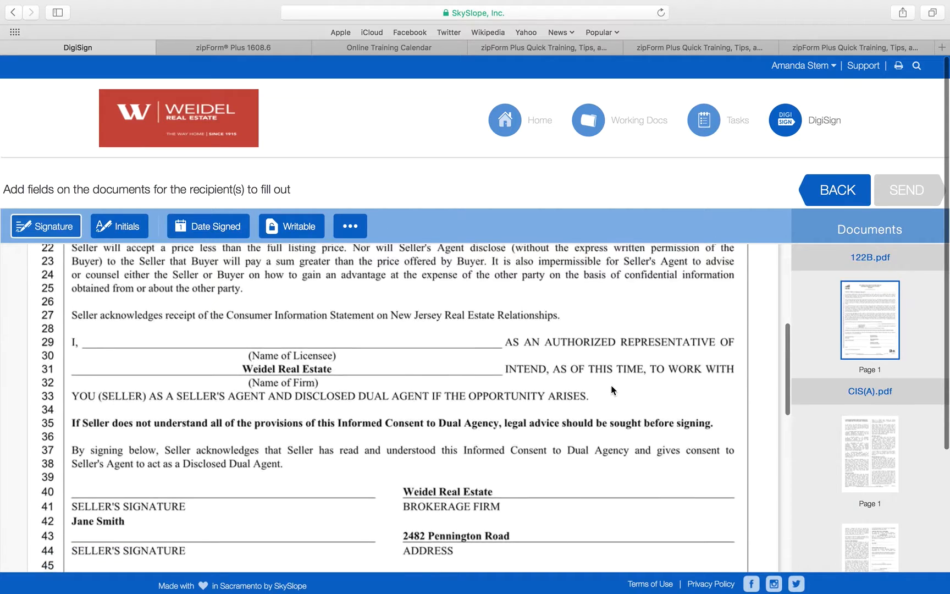
scroll(611, 385, down, 2)
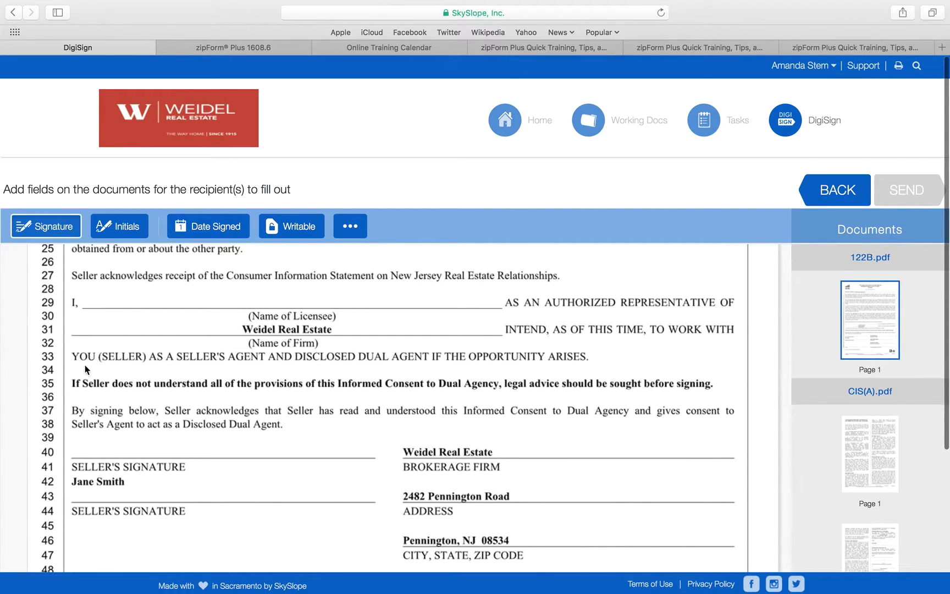
click(92, 455)
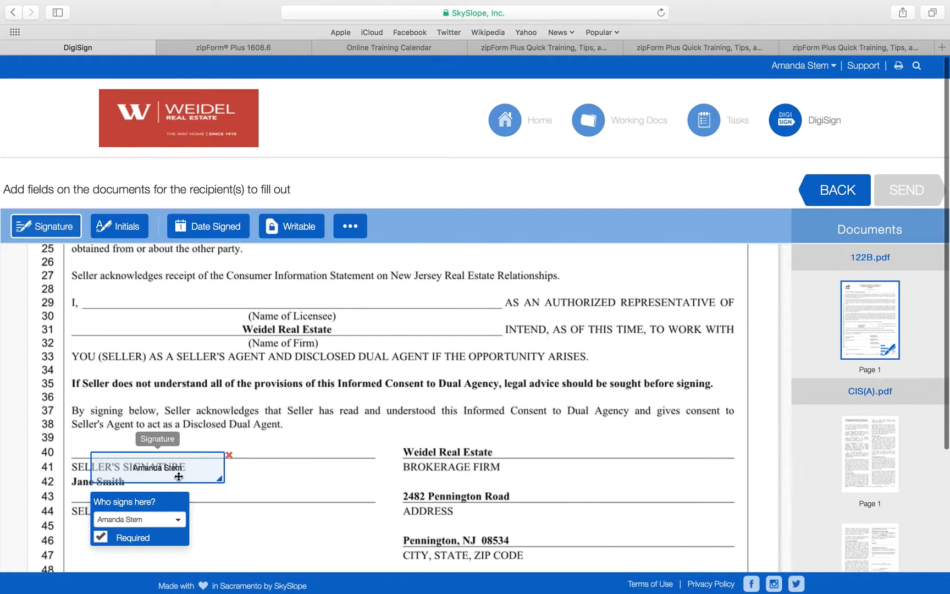
drag(183, 453, 154, 427)
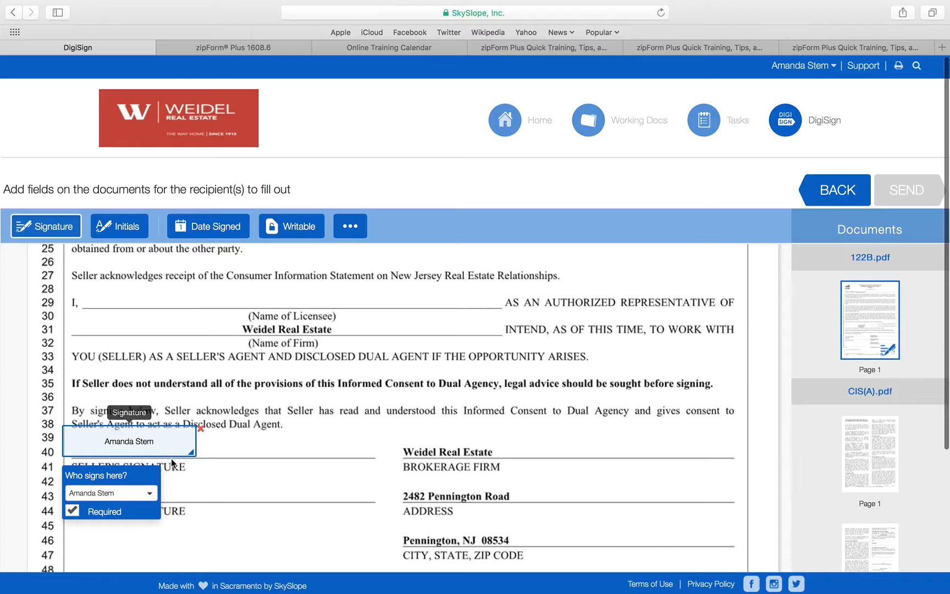
click(150, 494)
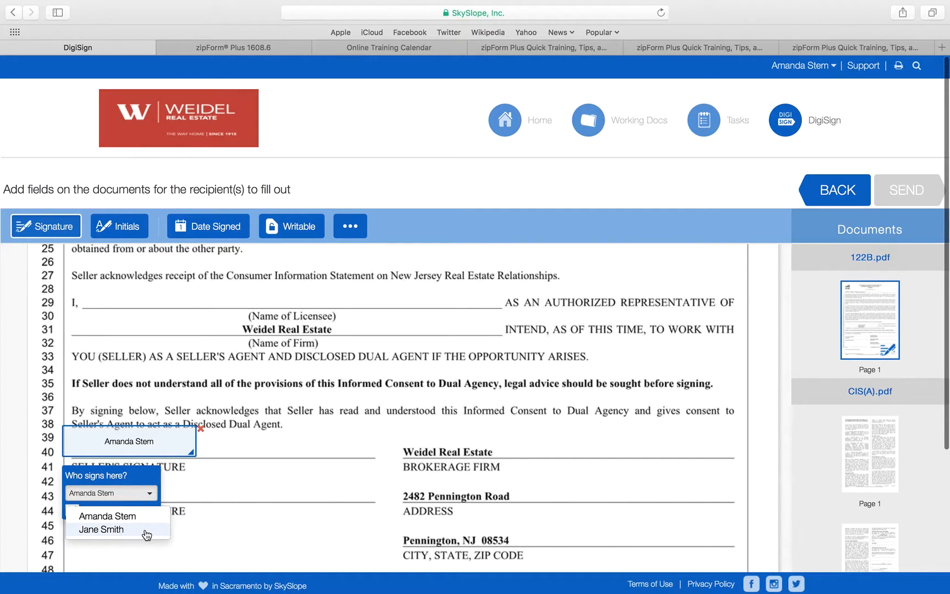
click(146, 530)
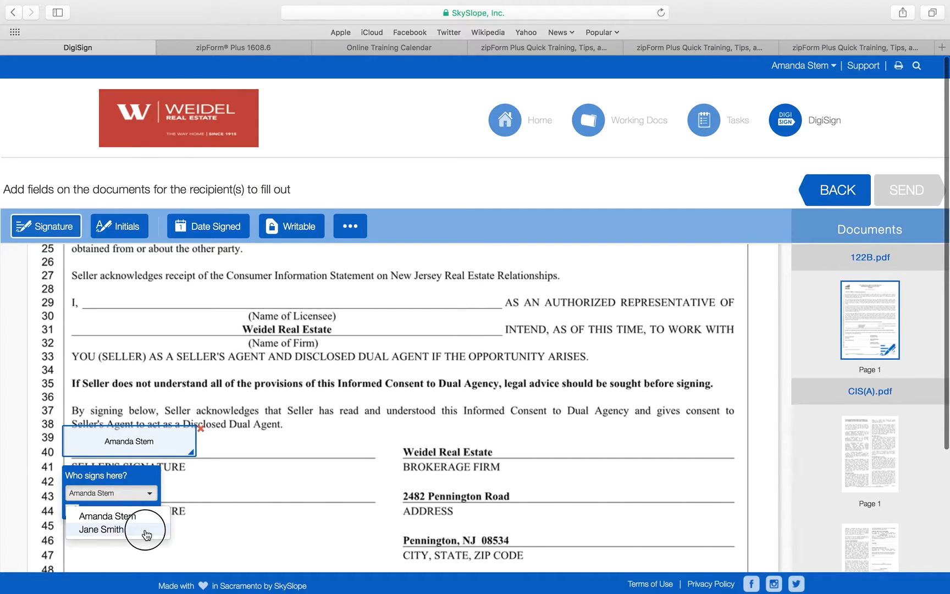
Step: Delete the stray extra signature field added near line 43
click(263, 479)
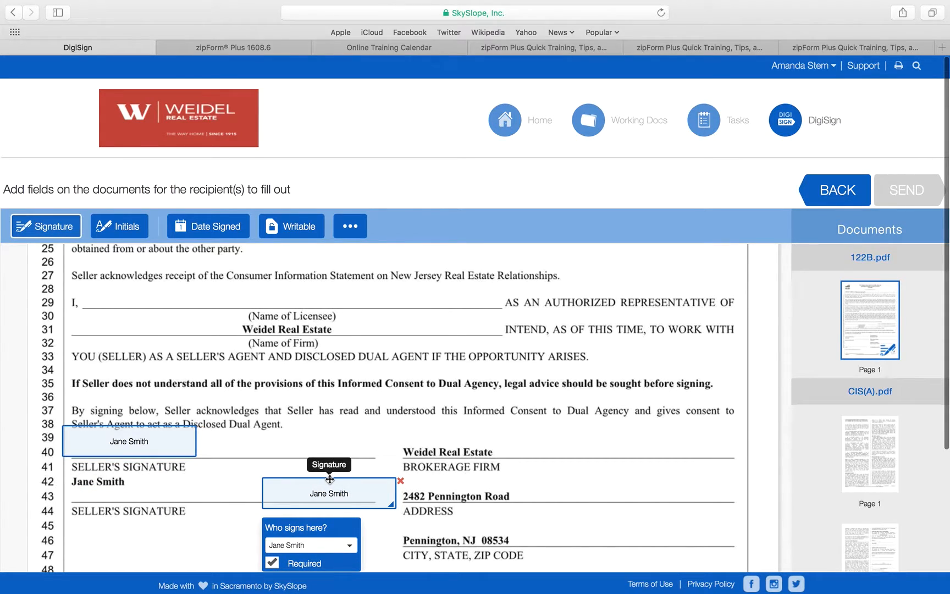
click(401, 482)
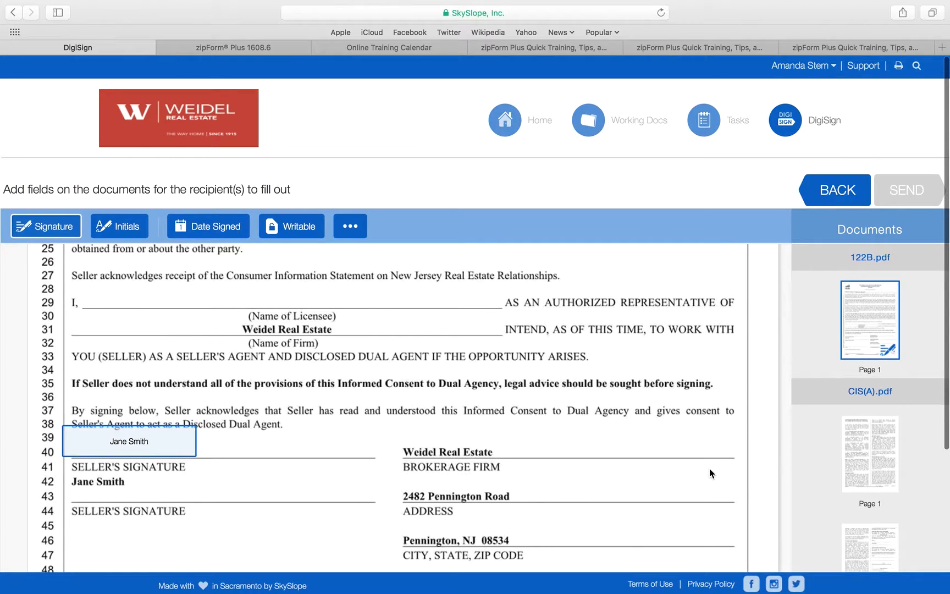
scroll(710, 467, up, 1)
scroll(710, 467, down, 5)
scroll(710, 464, down, 1)
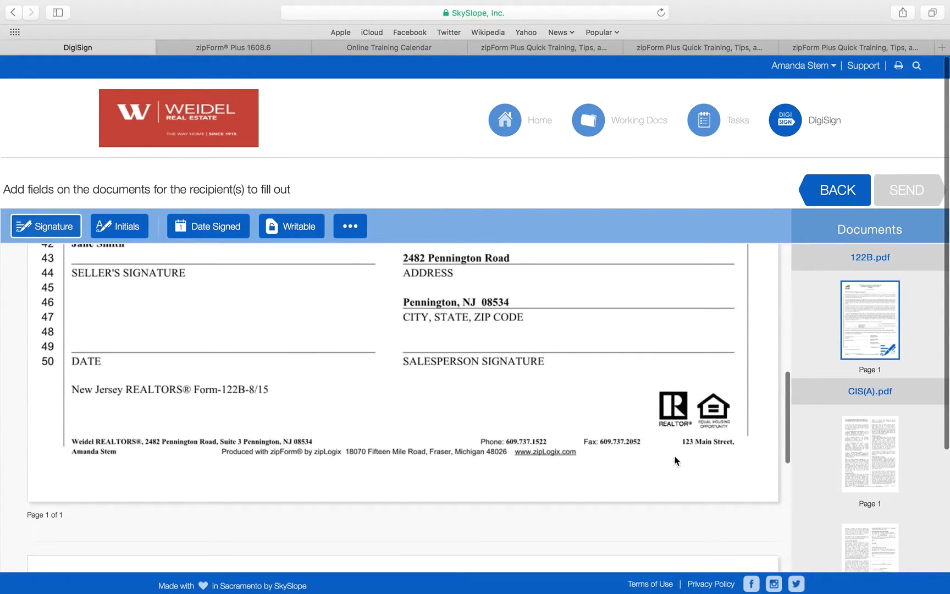
Step: Place the seller's Date Signed field aligned above the DATE line on 122B
click(220, 227)
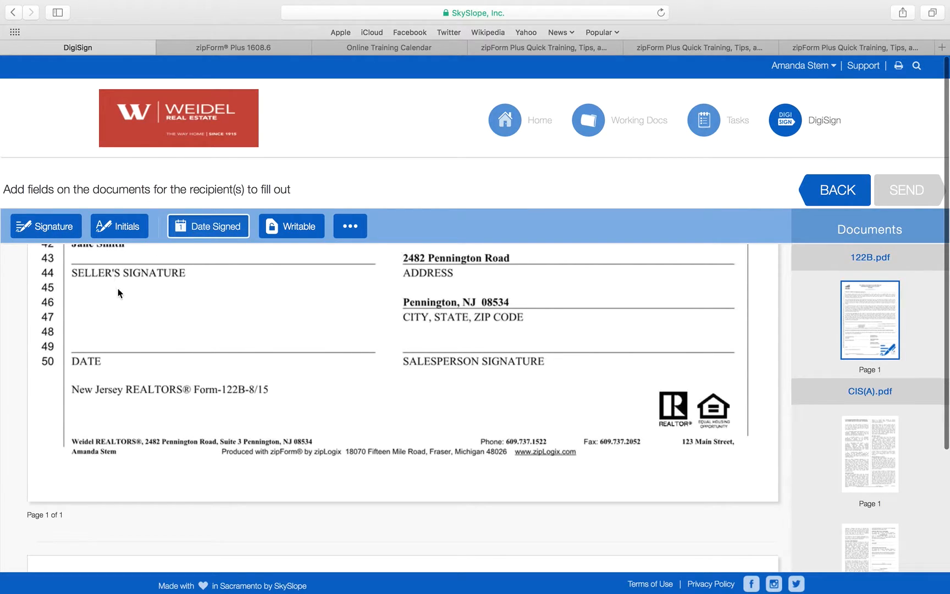
click(102, 341)
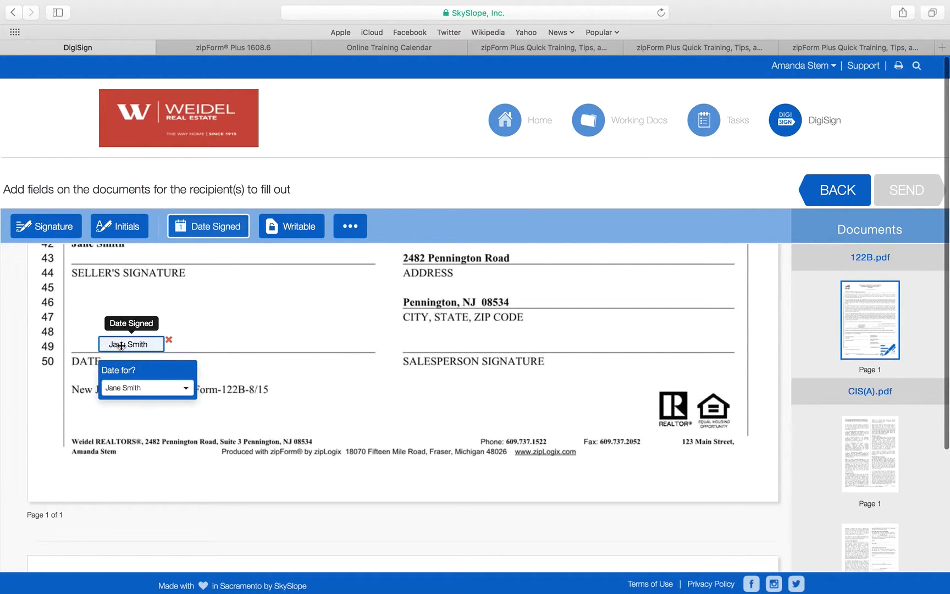
drag(120, 346, 97, 344)
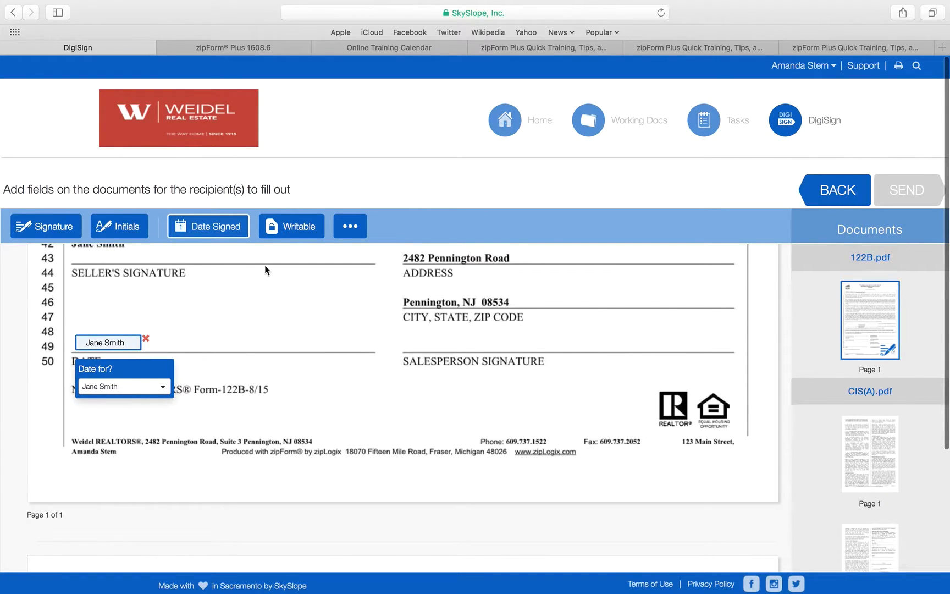
Step: Add an agent signature field on the Salesperson line and bring up the Ready to send dialog
click(43, 225)
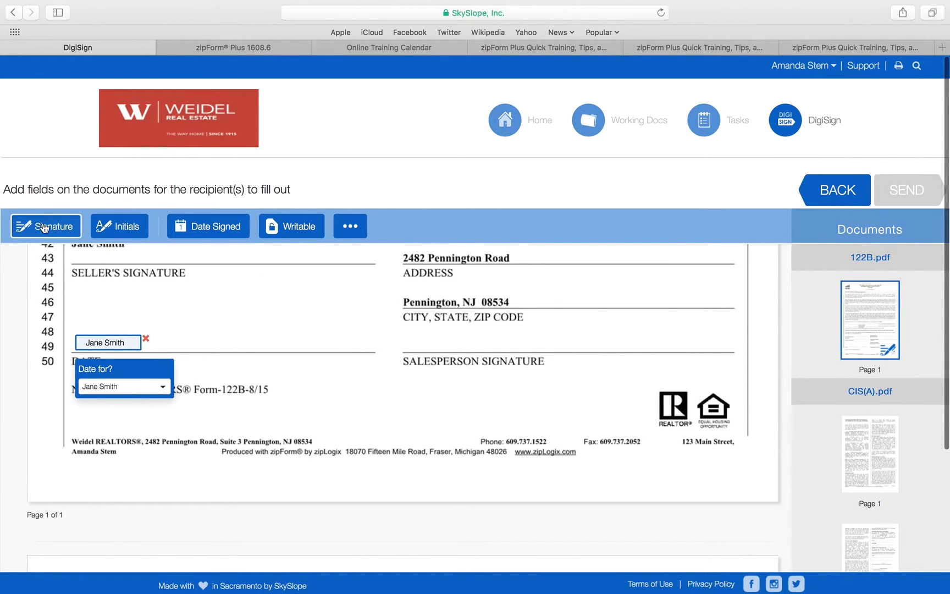
click(424, 340)
drag(467, 350, 449, 341)
click(493, 395)
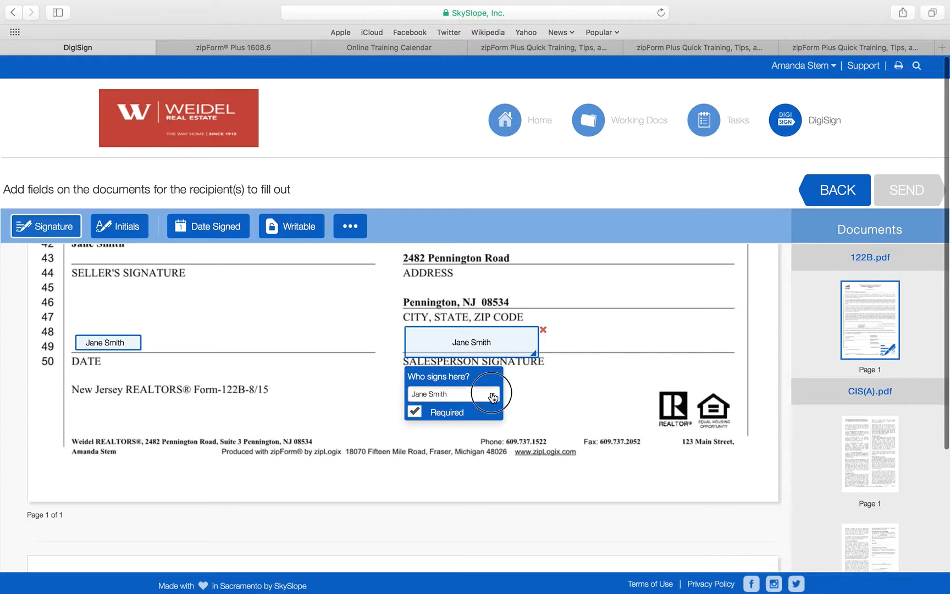
click(476, 417)
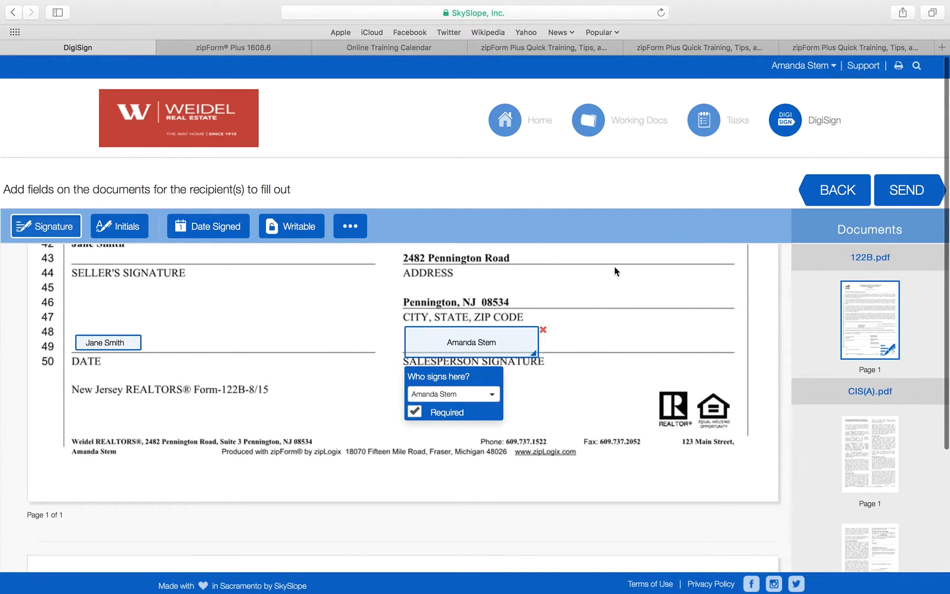
click(915, 192)
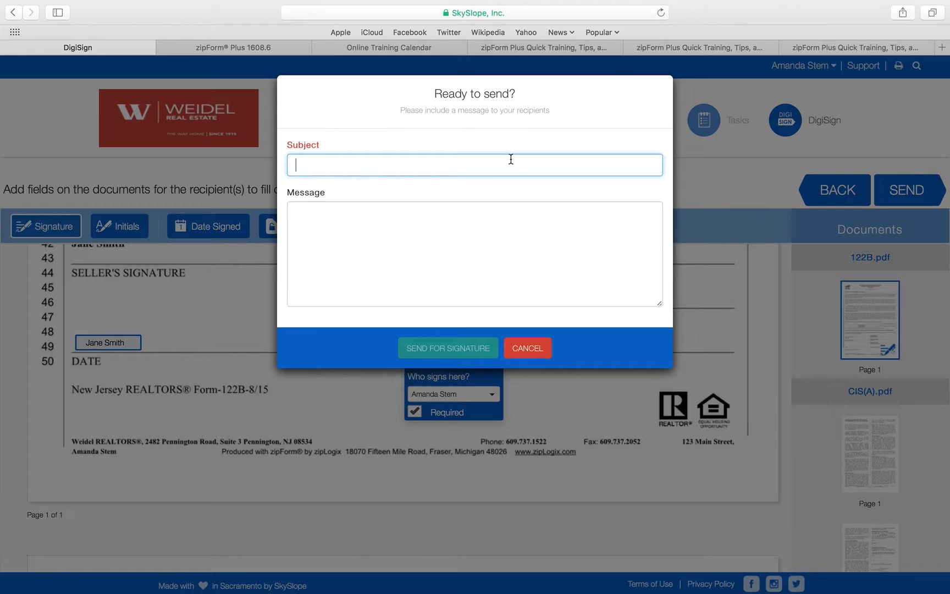
Step: Send 122B for signature with subject 'Listing Paperwork' and message 'Please review and sign.'
text(Lising)
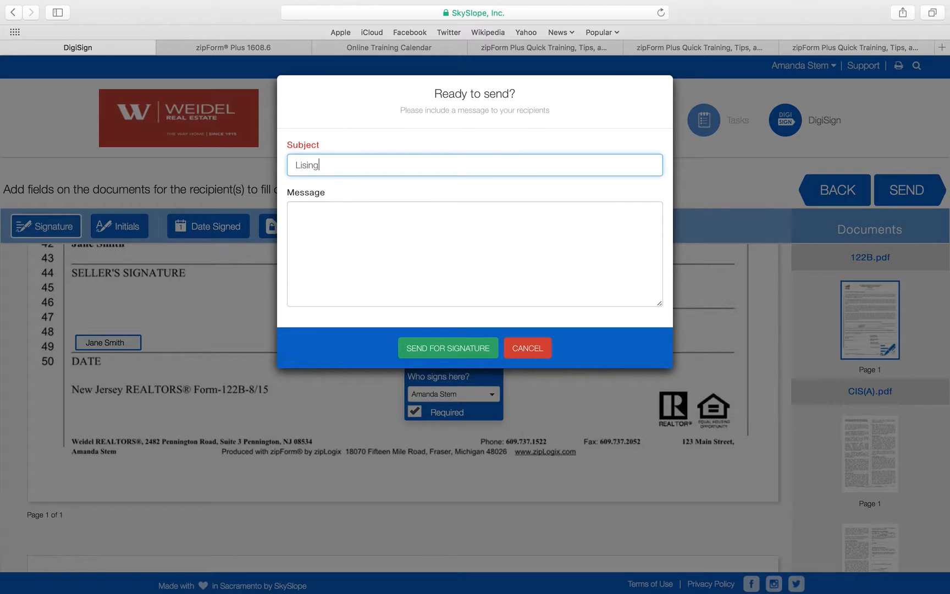
key(BackSpace)
key(BackSpace)
text(ting Paperwork)
click(503, 254)
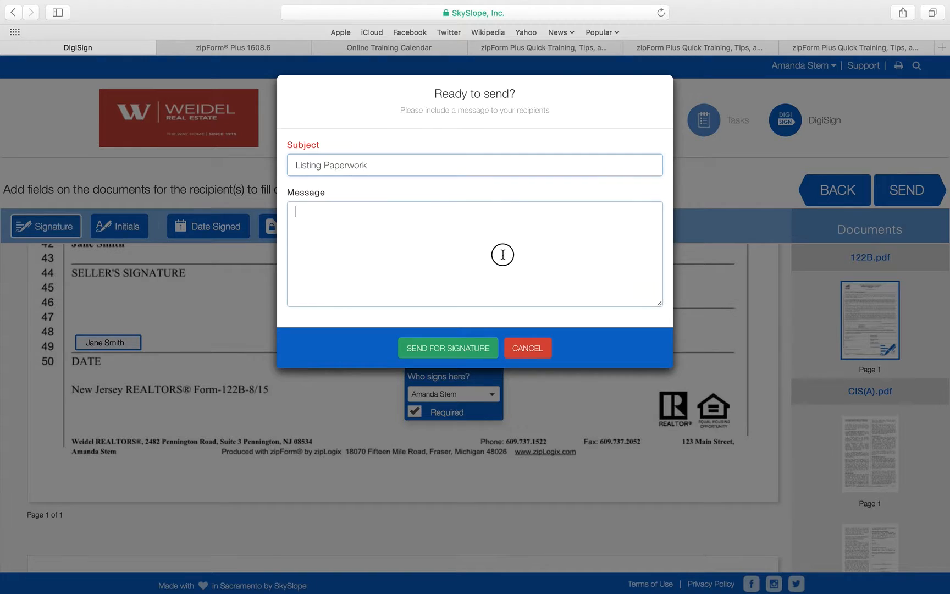
text(Please re)
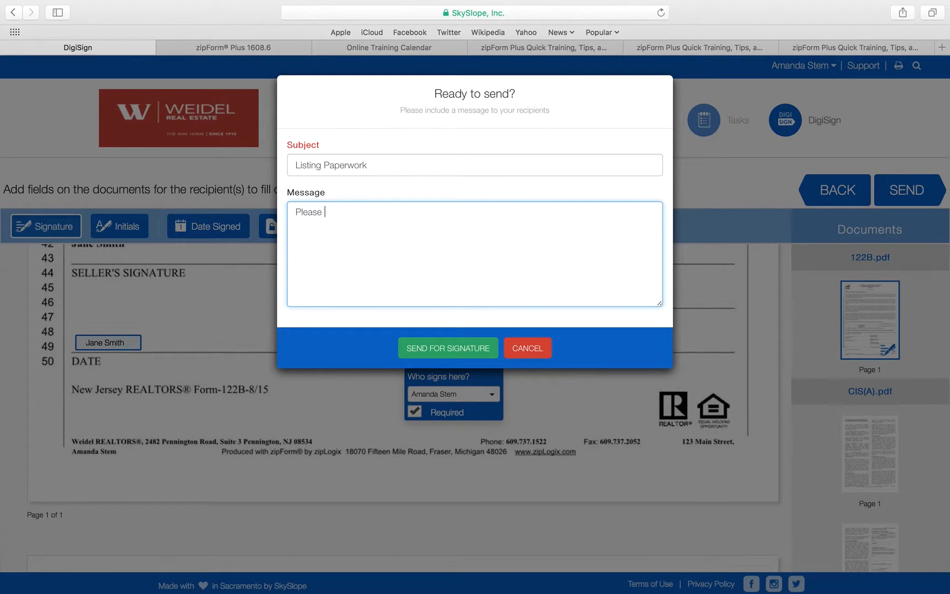
text(view and sign.)
click(471, 352)
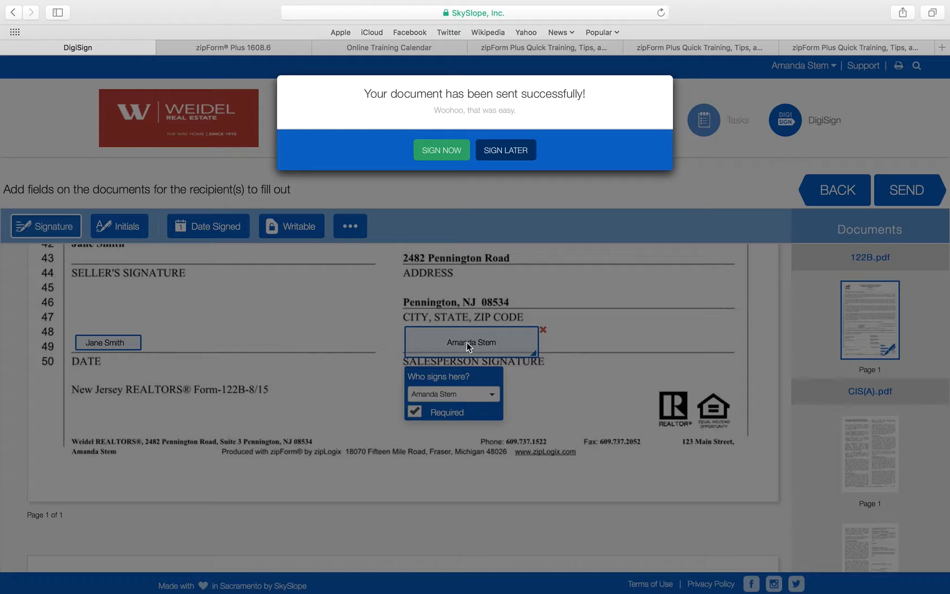
Step: Sign now as the agent in the bold handwritten style on the salesperson line, then submit
click(434, 152)
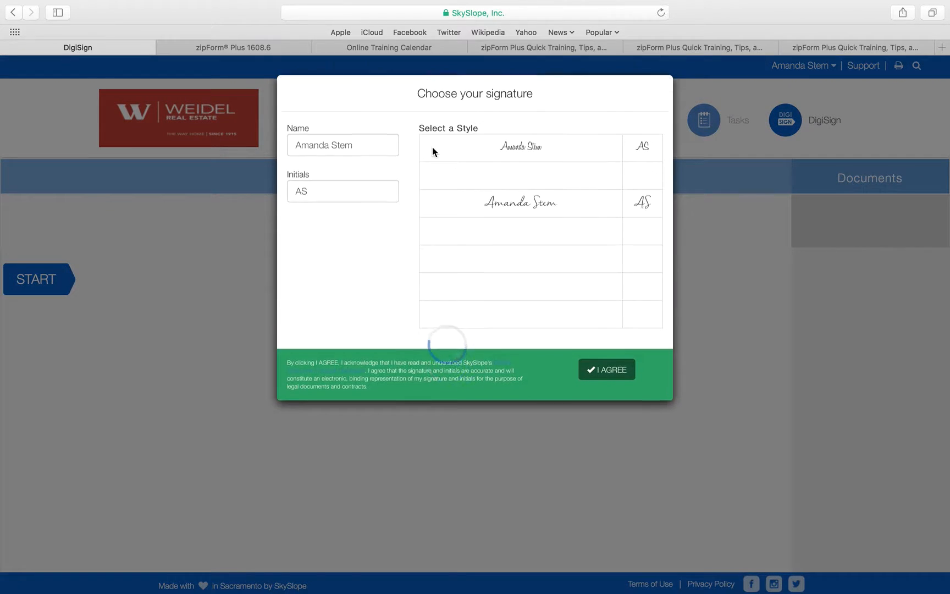
click(436, 177)
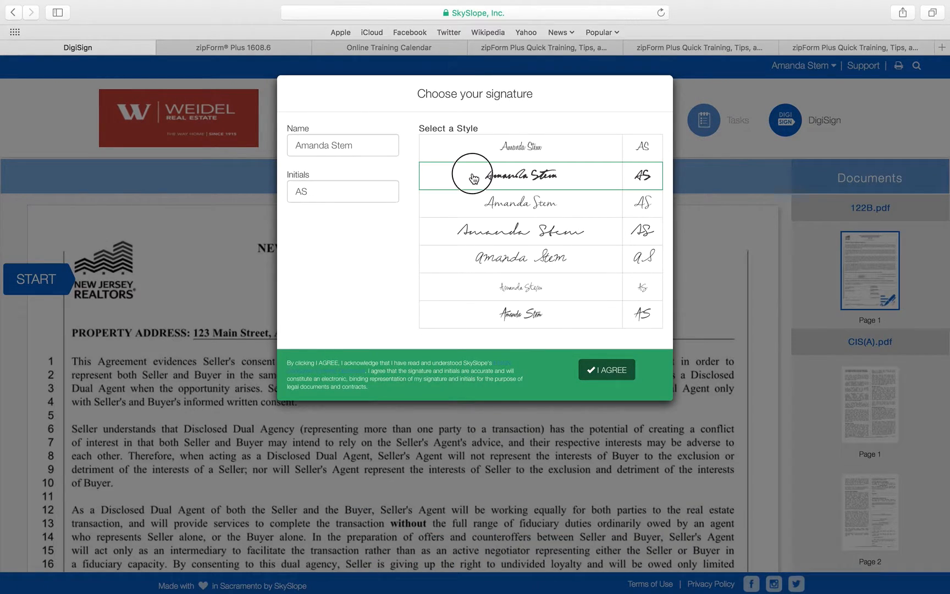
click(594, 370)
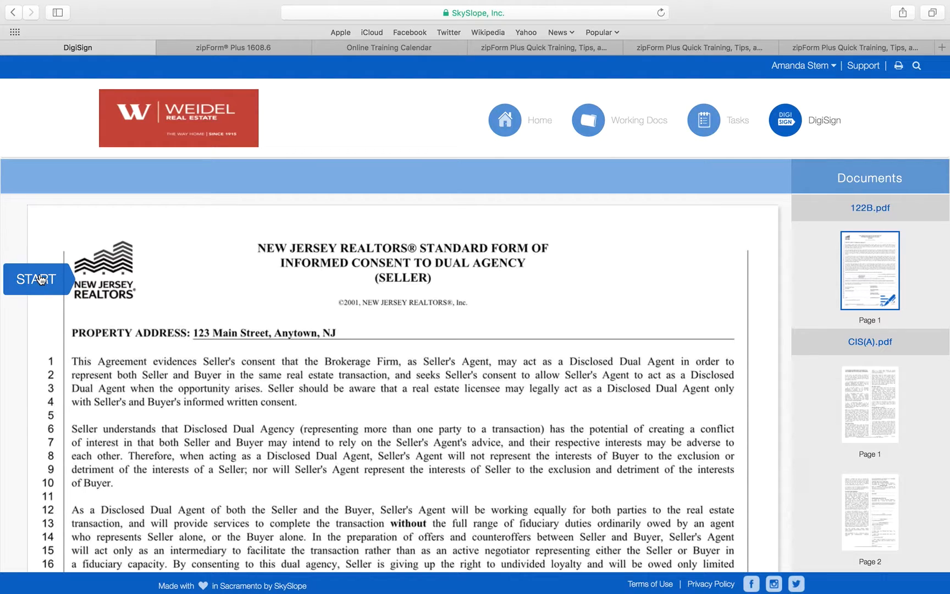
click(40, 279)
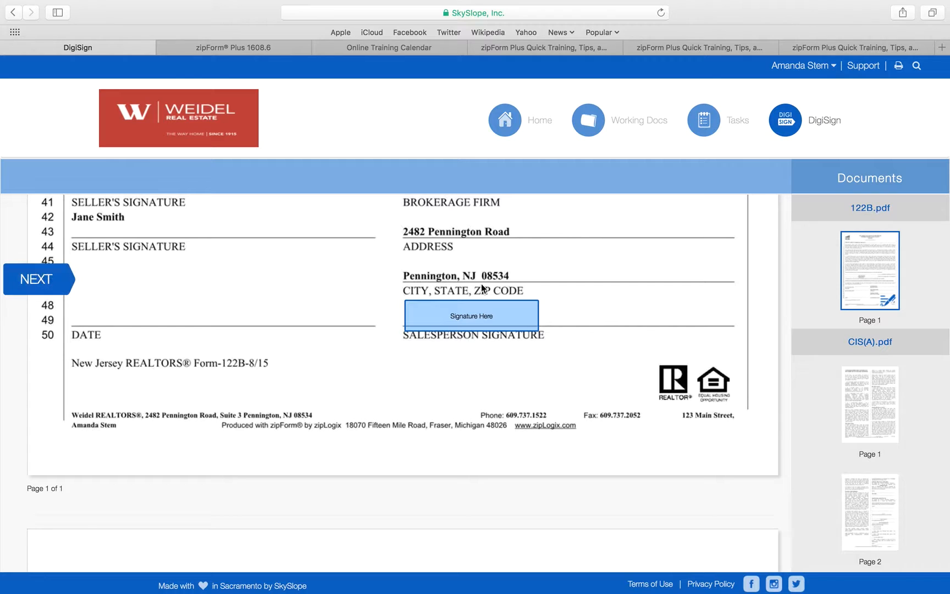
click(479, 322)
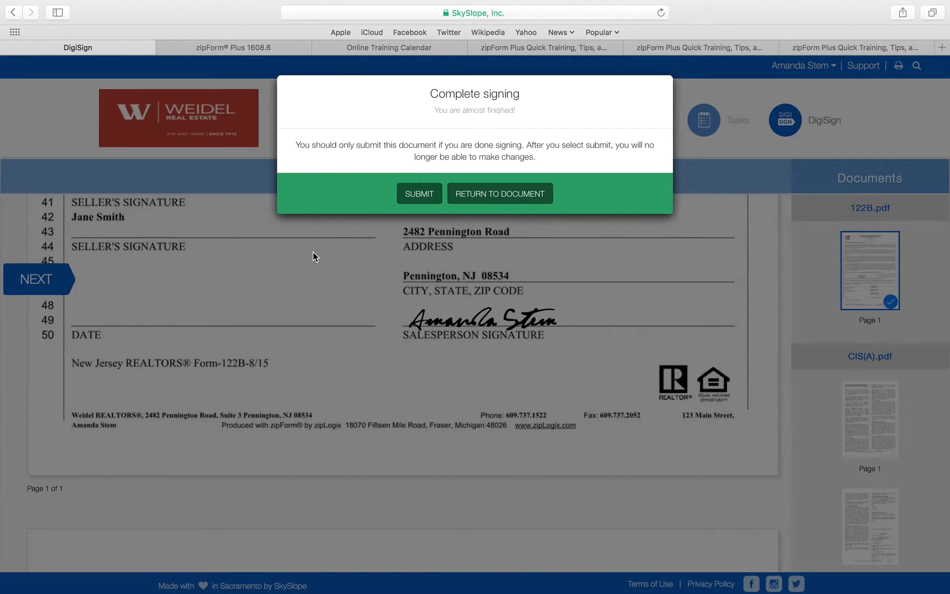
click(418, 194)
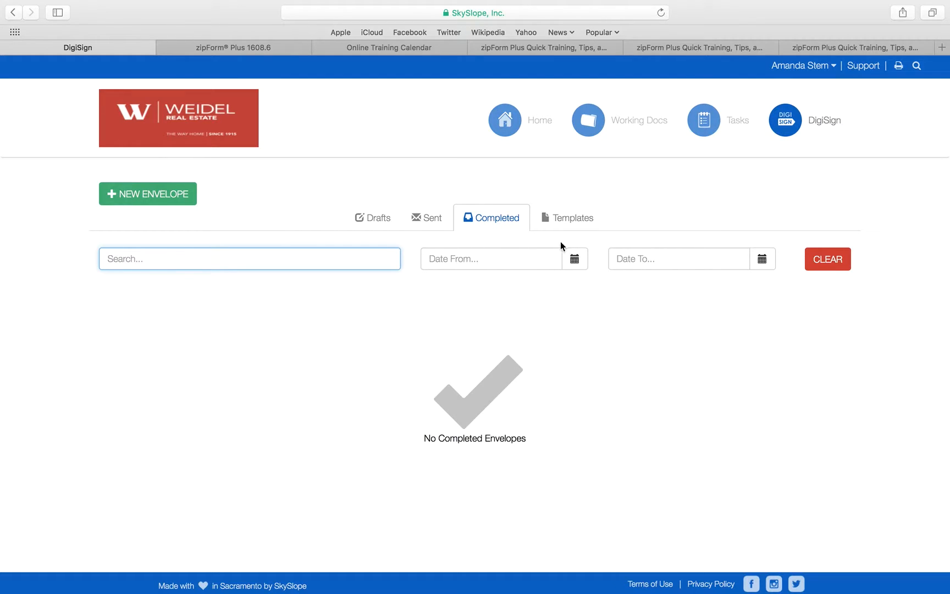
click(427, 219)
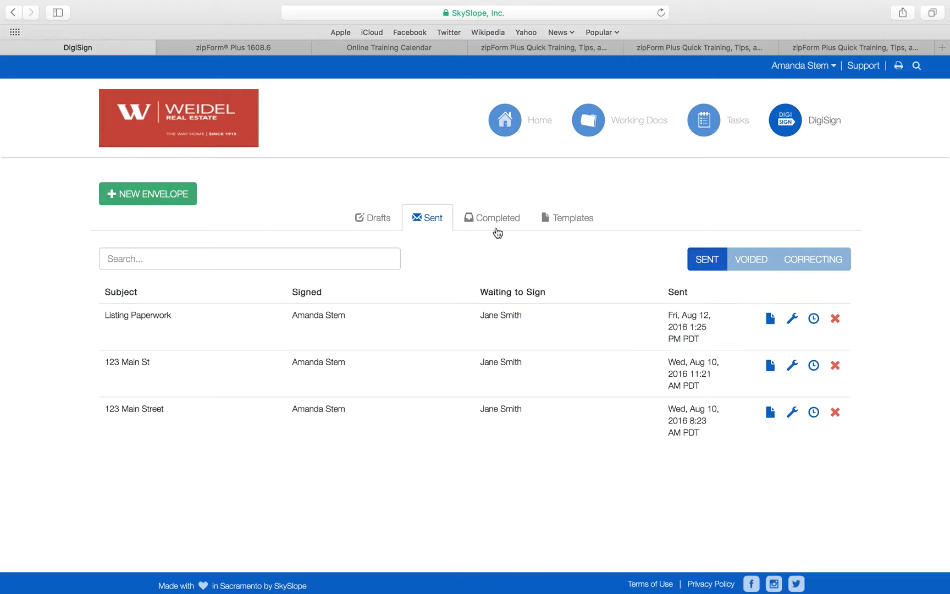
click(493, 220)
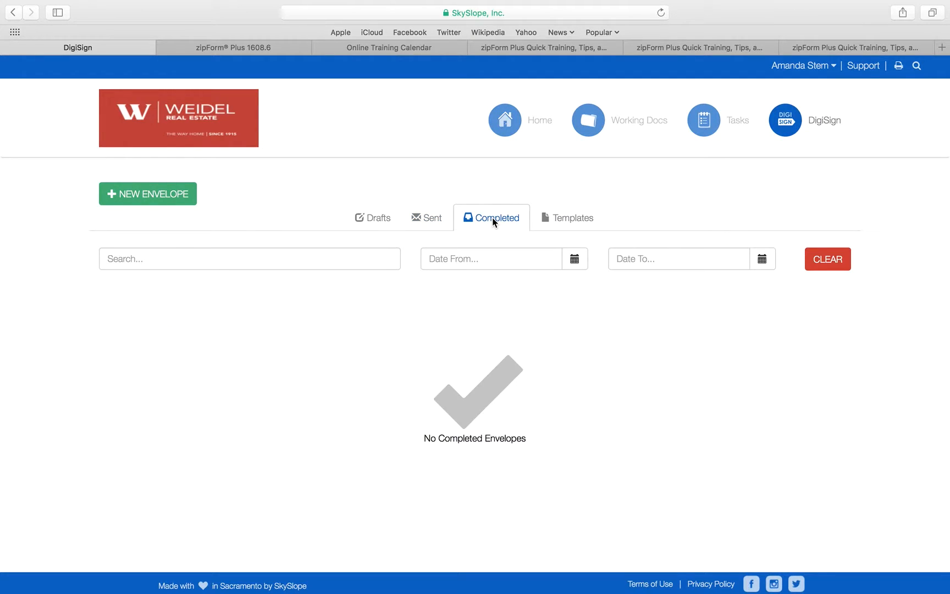